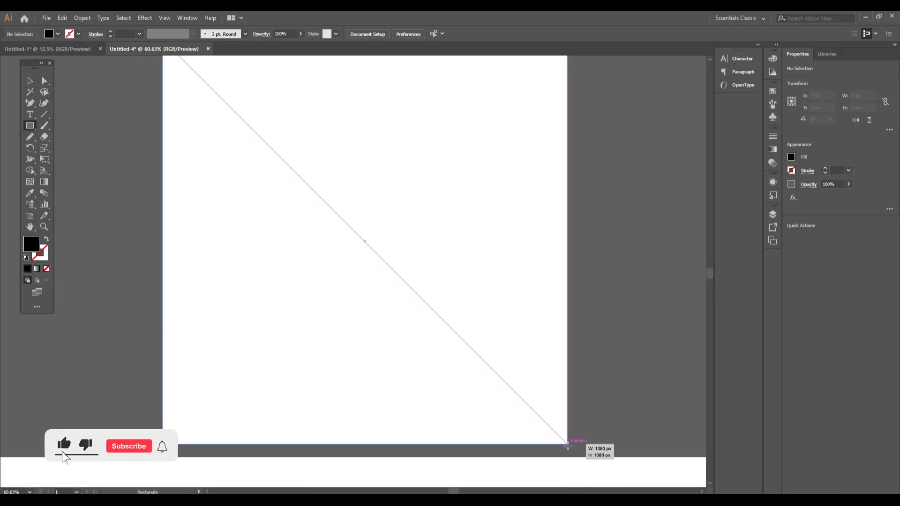
Fit the artboard in the window and lock the black 1080 × 1080 px background square
scroll(386, 362, up, 2)
scroll(387, 363, down, 1)
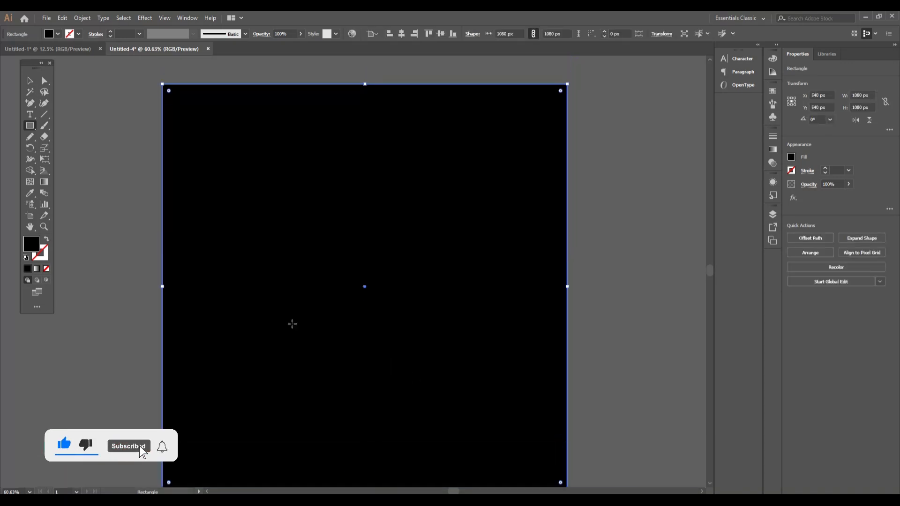
key(ctrl+0)
click(30, 81)
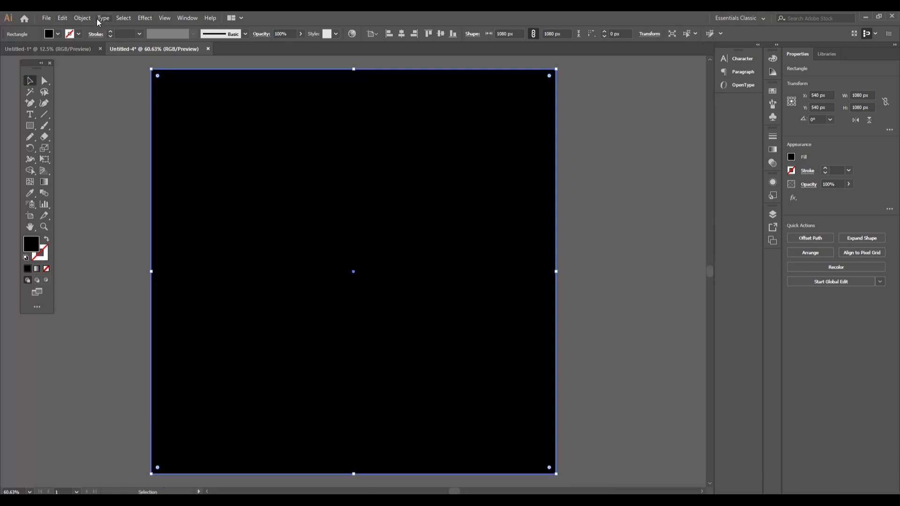
click(84, 18)
mouse_move(139, 78)
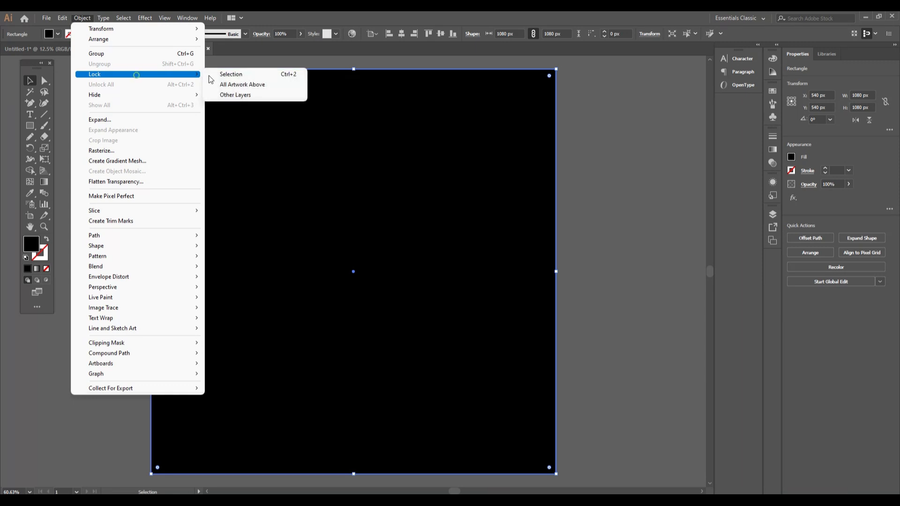
click(230, 74)
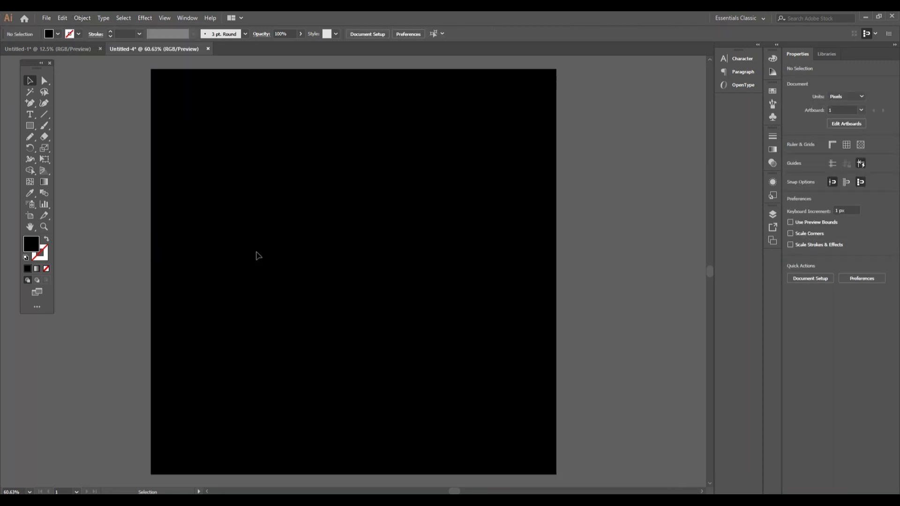
Add the point text "book" on the artboard and enlarge it to about 405 pt
click(29, 114)
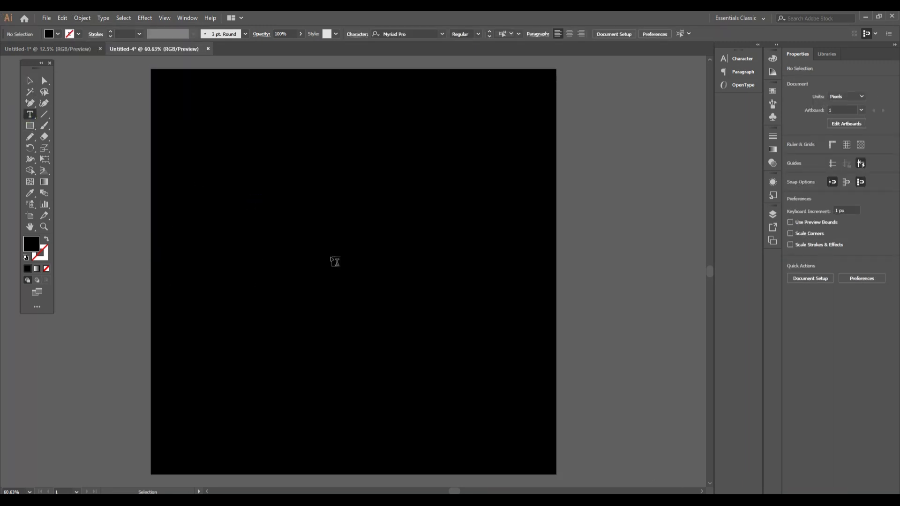
click(313, 241)
text(p)
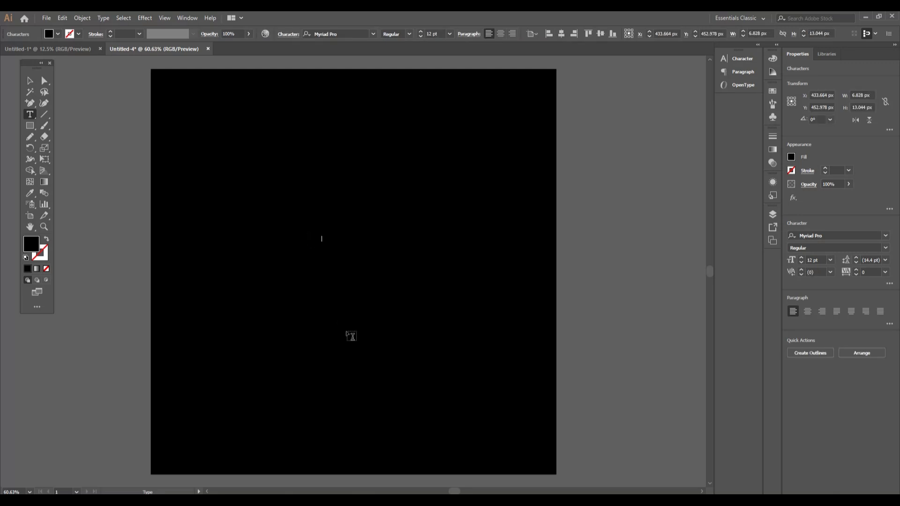
click(30, 80)
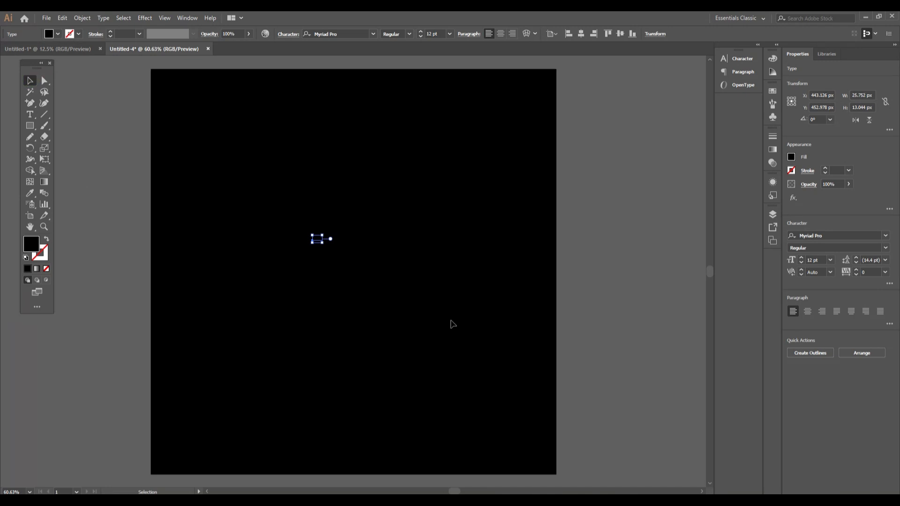
drag(326, 243, 483, 389)
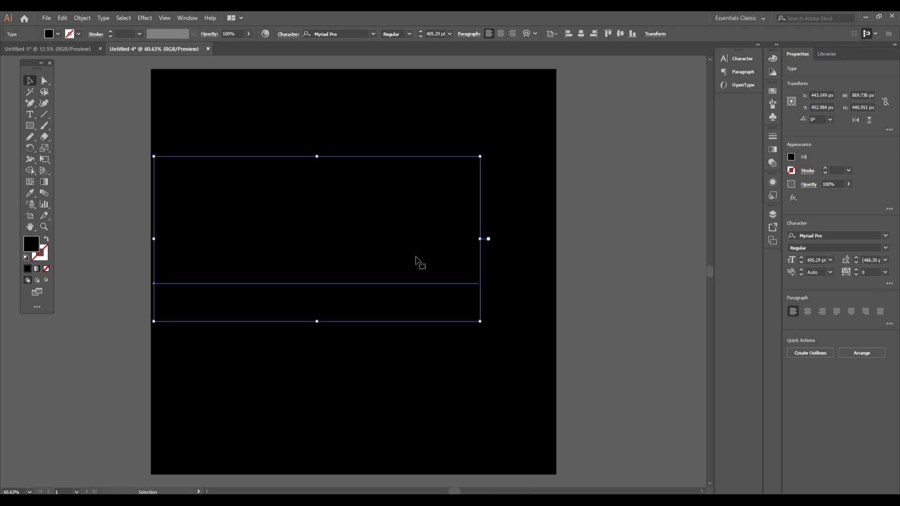
Fill the "book" text with white and change its case to UPPERCASE
click(58, 34)
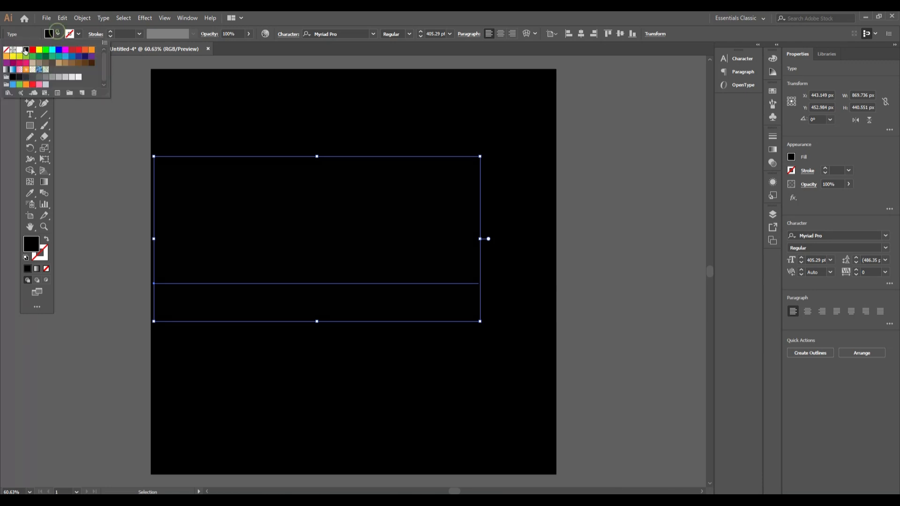
click(20, 49)
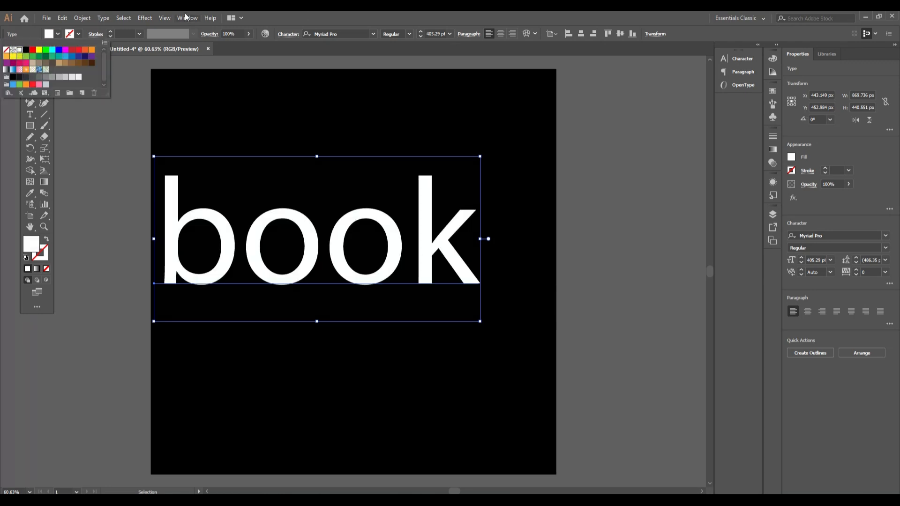
click(104, 18)
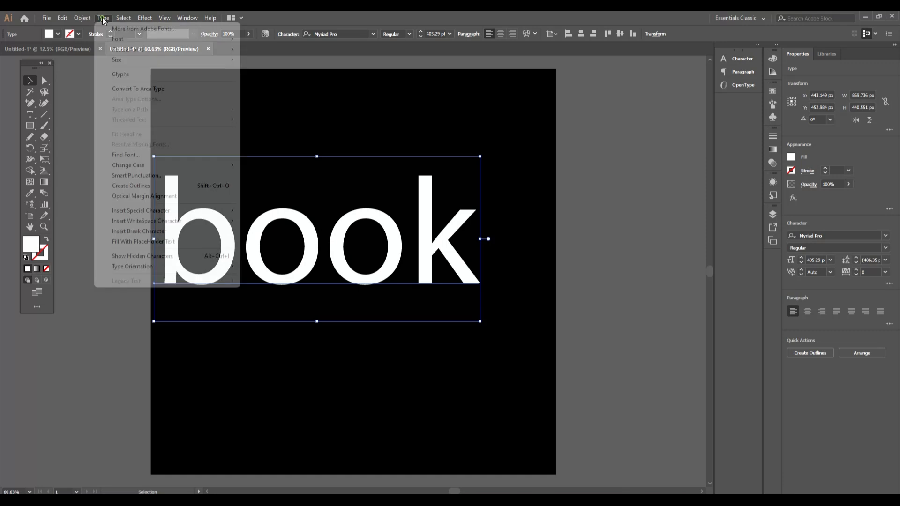
mouse_move(151, 167)
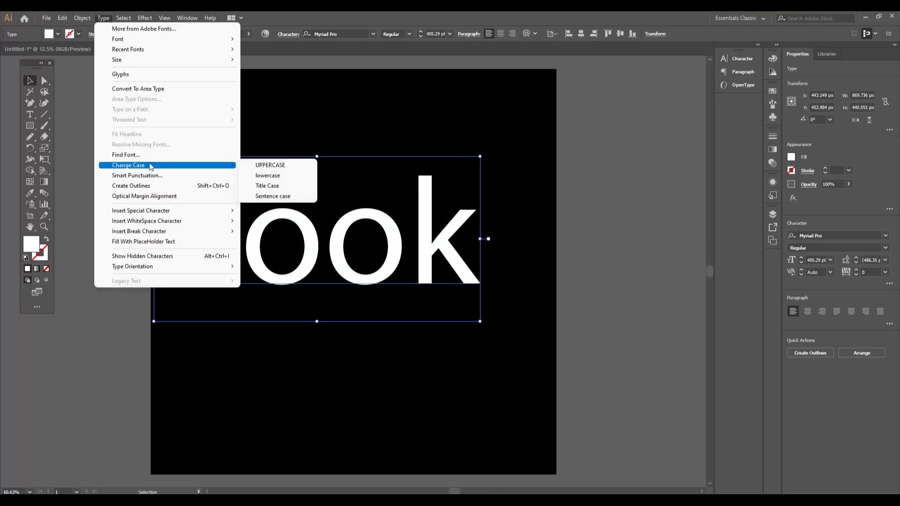
click(288, 166)
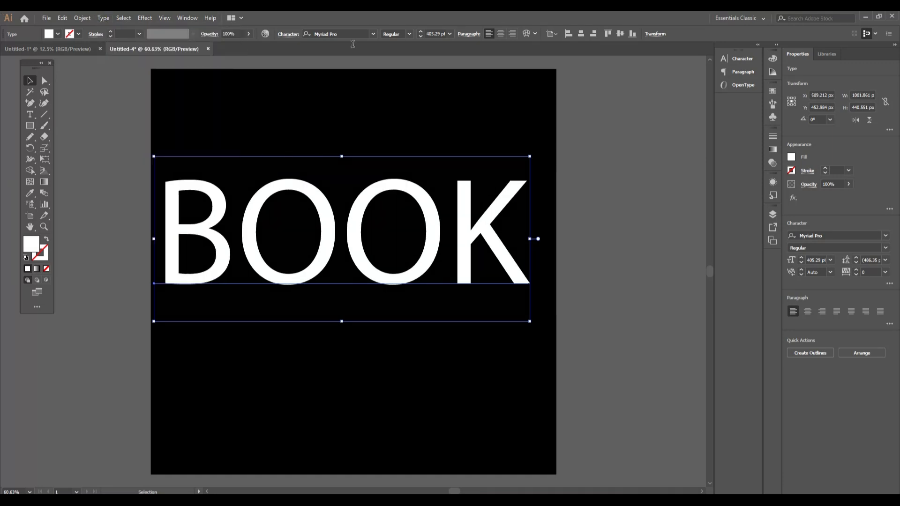
Set the font of the BOOK text to Nexa Black
right_click(464, 133)
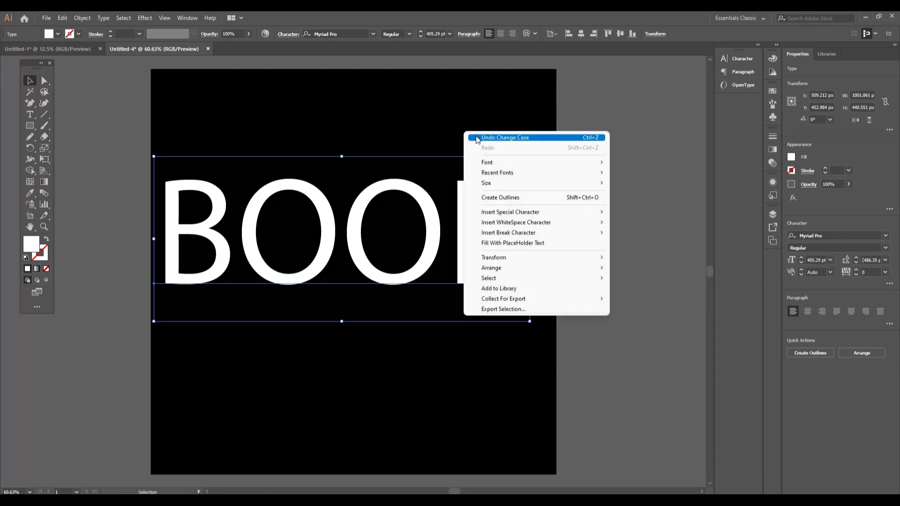
click(370, 34)
click(371, 34)
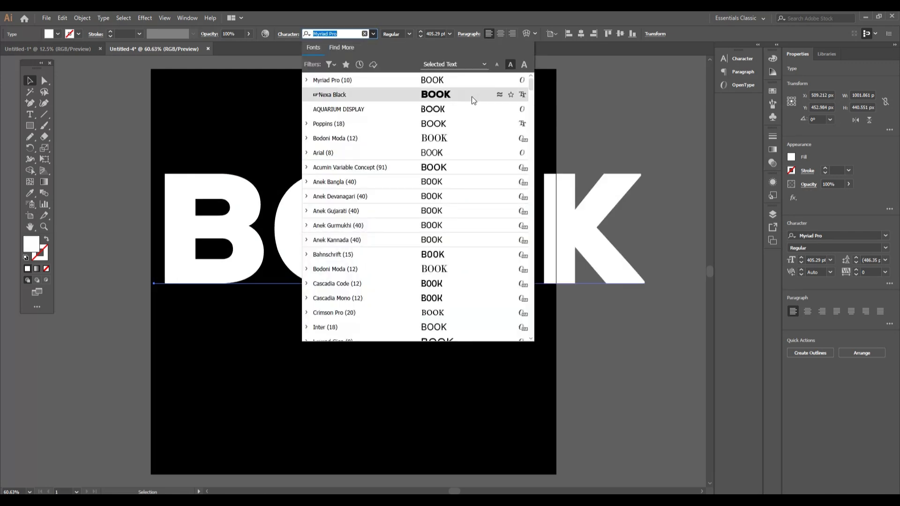
click(420, 94)
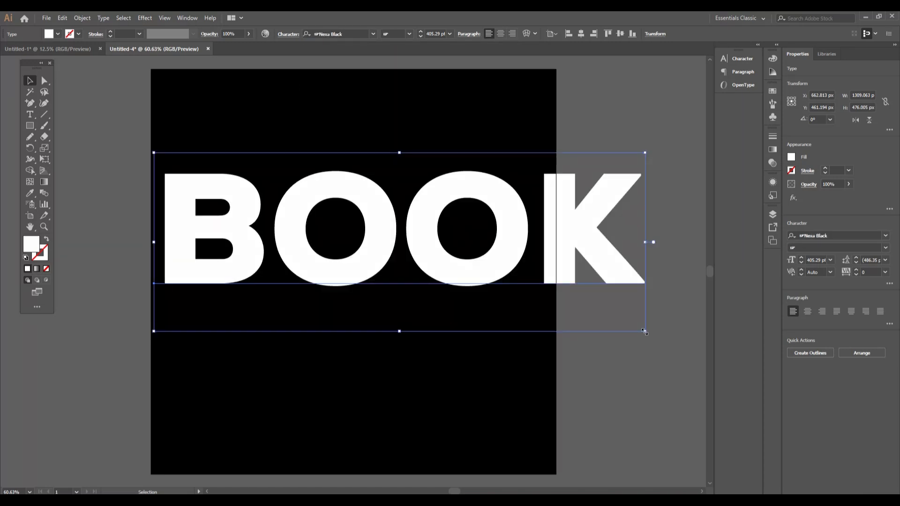
Scale the BOOK text down to about 680 px wide and center it horizontally and vertically on the artboard
drag(645, 332, 527, 330)
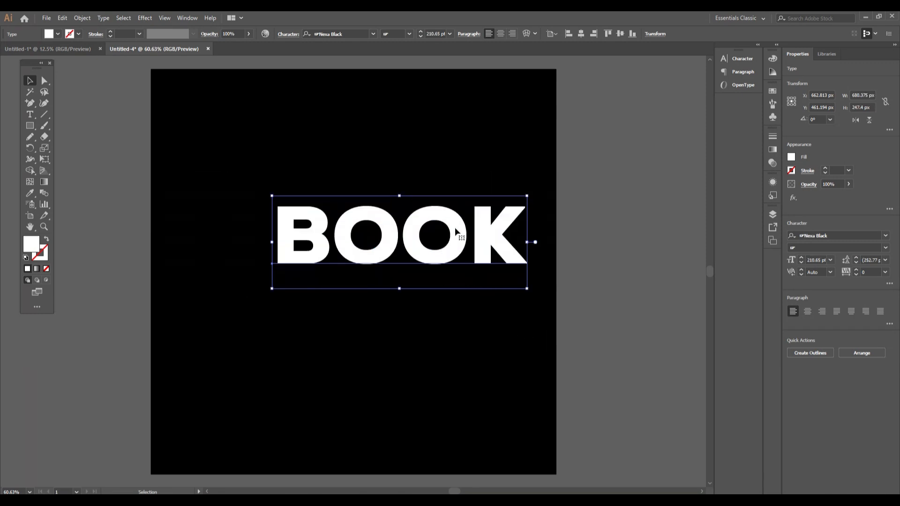
click(582, 35)
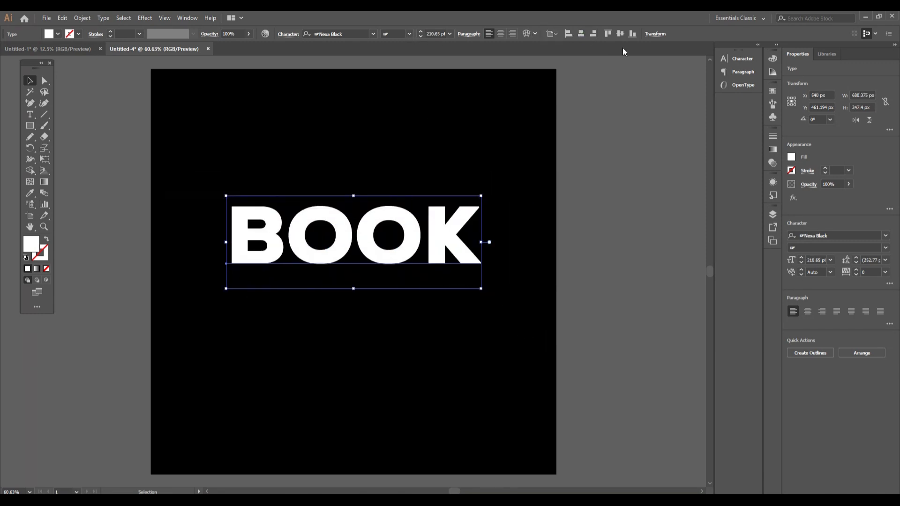
click(620, 34)
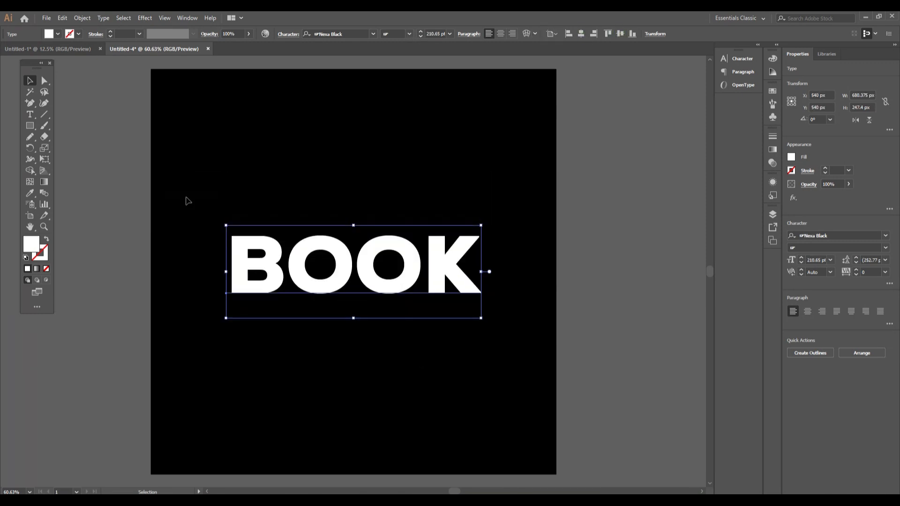
Expand the BOOK text into shapes with the Object and Fill options on
click(81, 19)
click(144, 121)
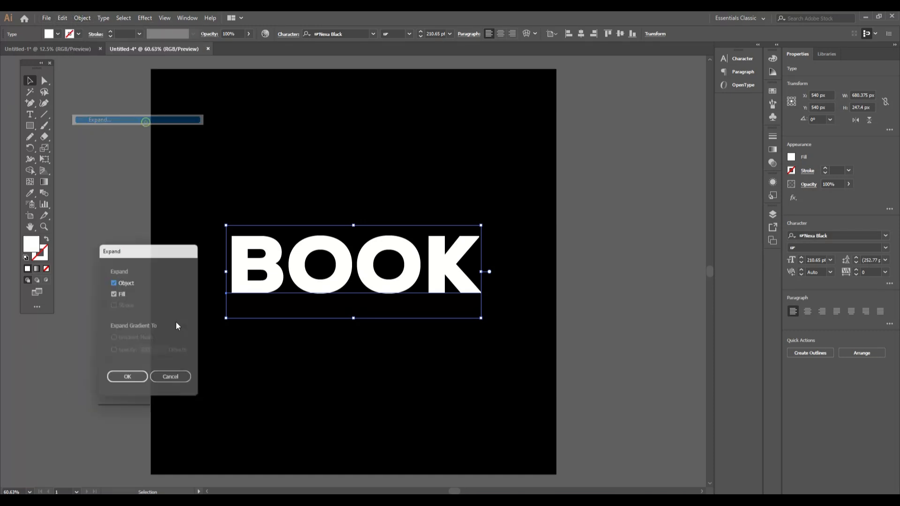
click(141, 382)
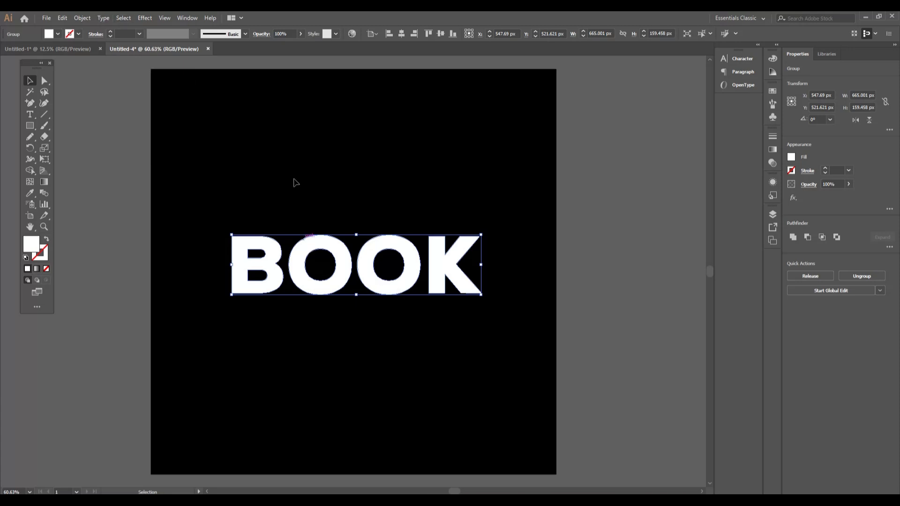
Apply a Free Transform perspective distortion to the BOOK group, narrowing its bottom edge symmetrically
click(41, 160)
click(112, 156)
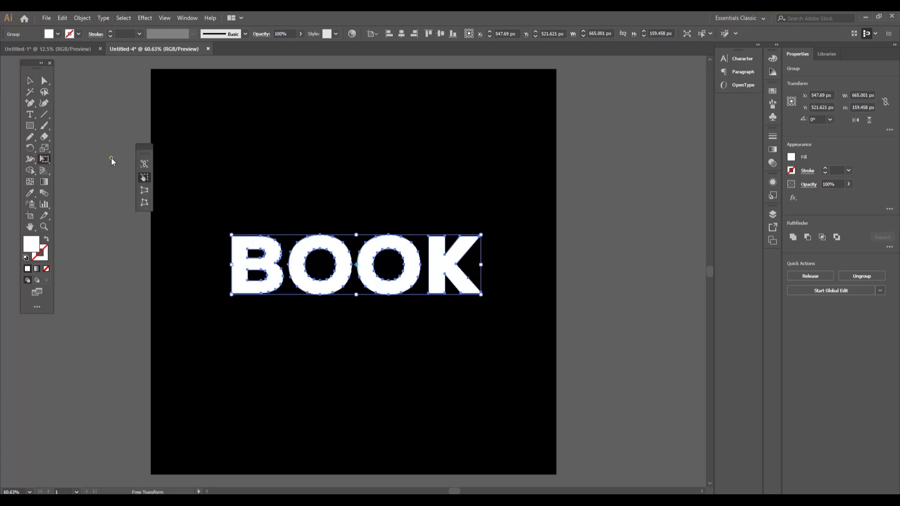
click(143, 189)
drag(481, 295, 459, 298)
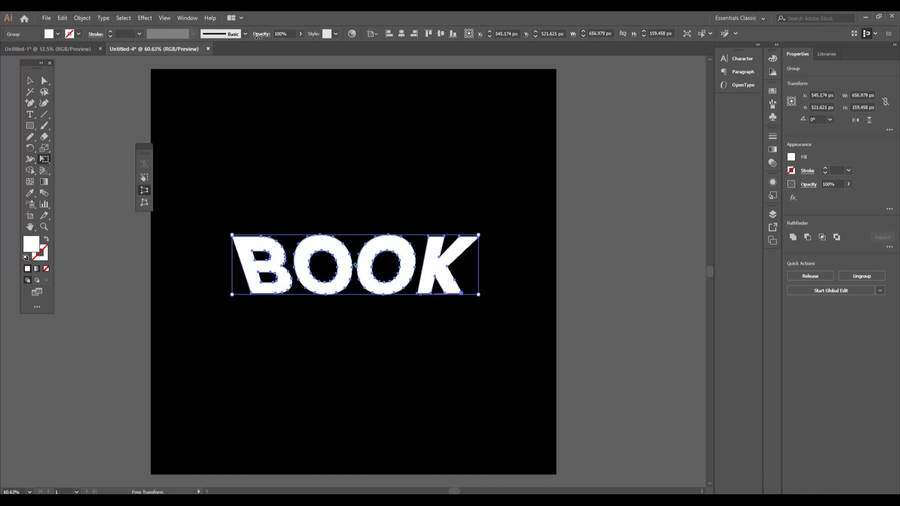
click(29, 81)
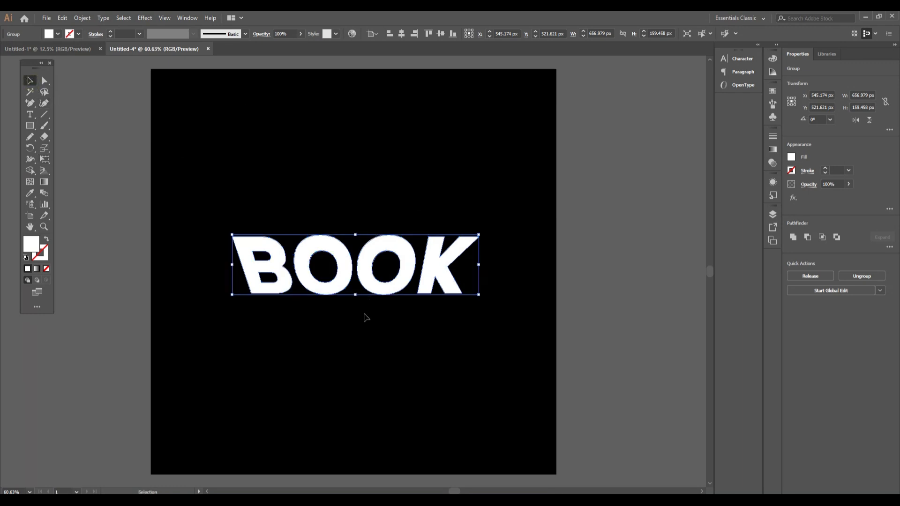
Copy the BOOK group, paste it in place and move one copy straight down about 238 px below the other
click(64, 19)
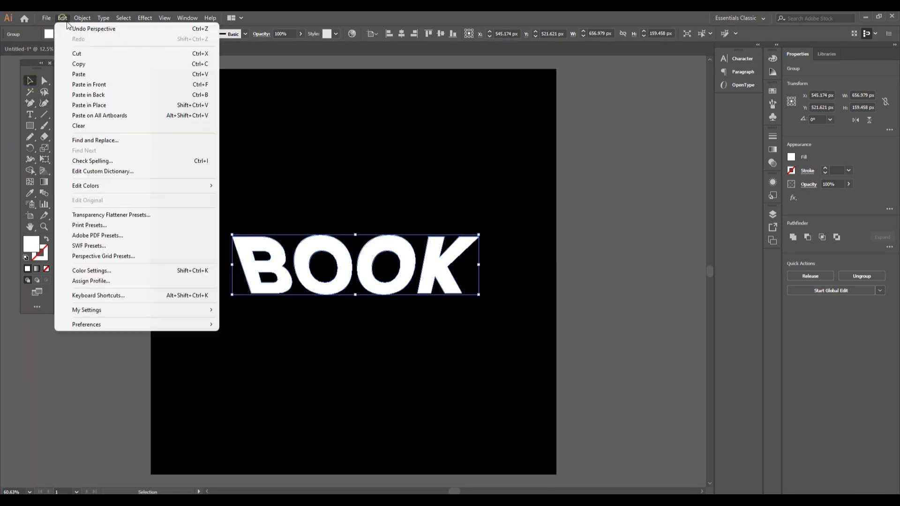
click(100, 62)
click(66, 18)
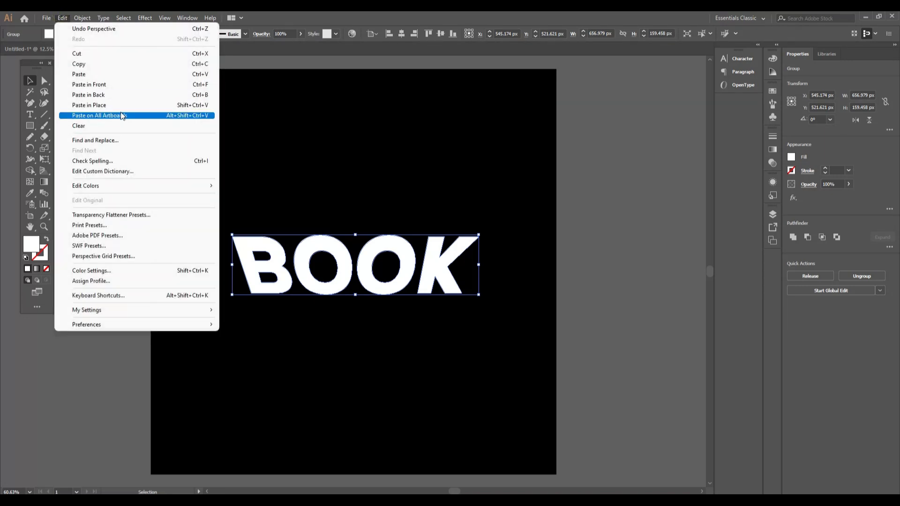
click(115, 103)
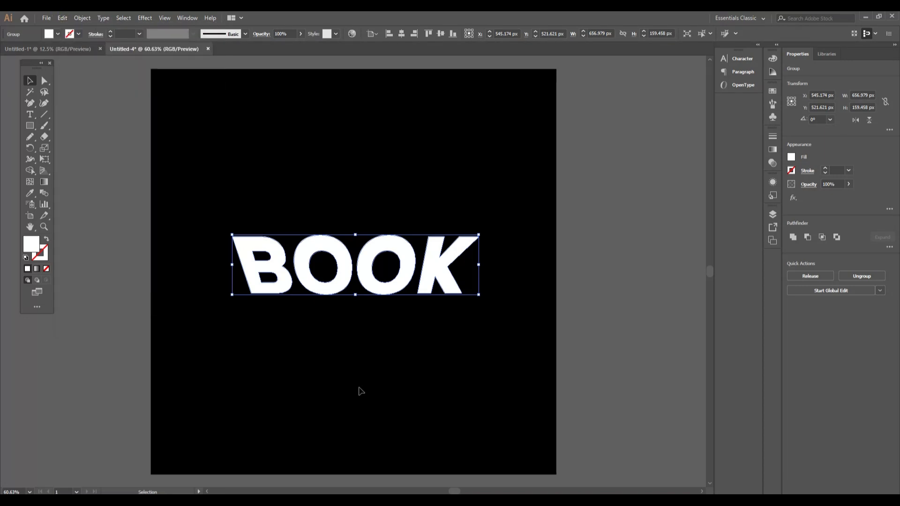
click(365, 367)
drag(385, 292, 381, 384)
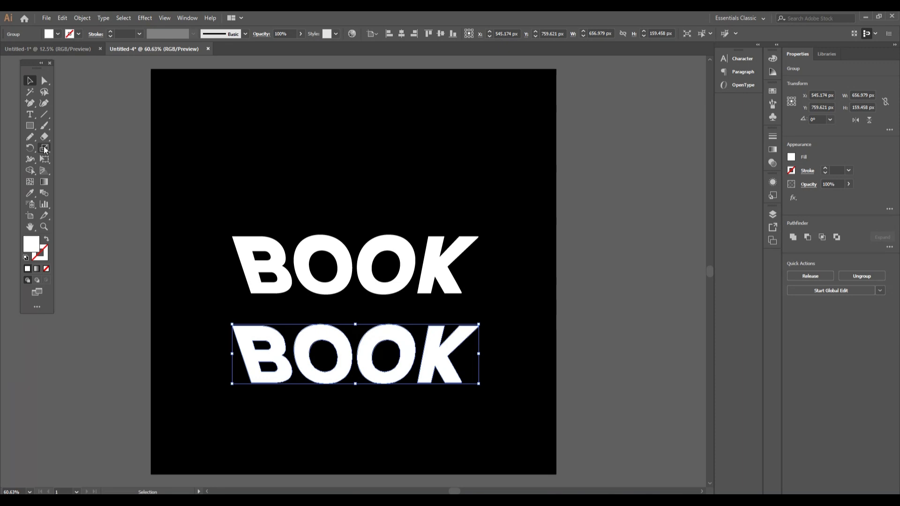
Squash the lower BOOK copy from its top edge to a height of about 33 px using Free Transform
click(45, 160)
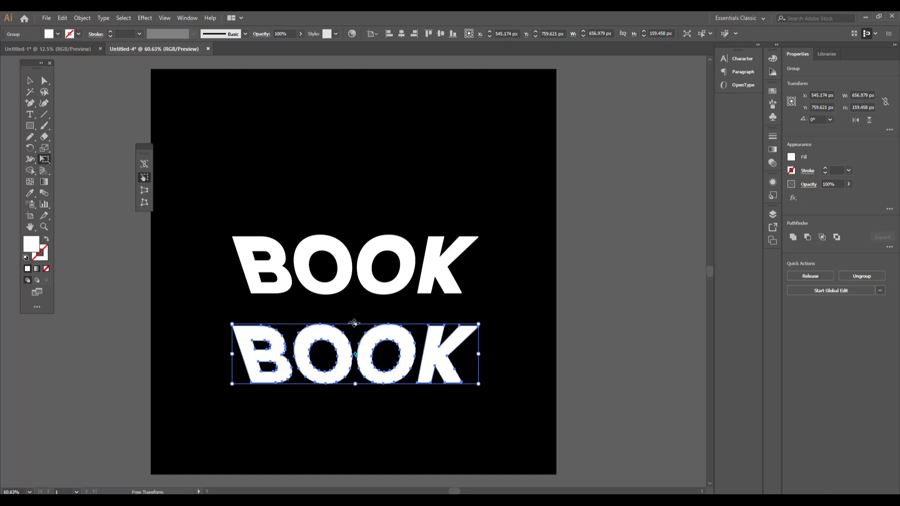
drag(354, 323, 352, 371)
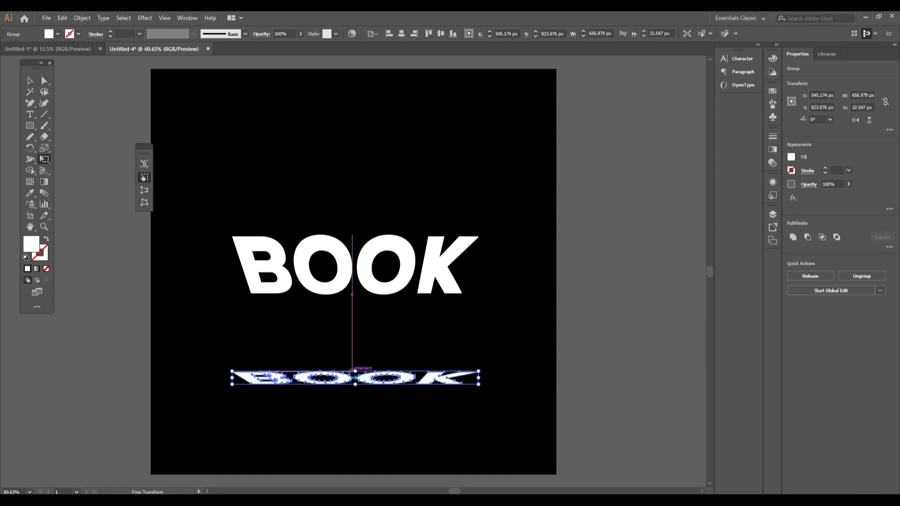
click(29, 81)
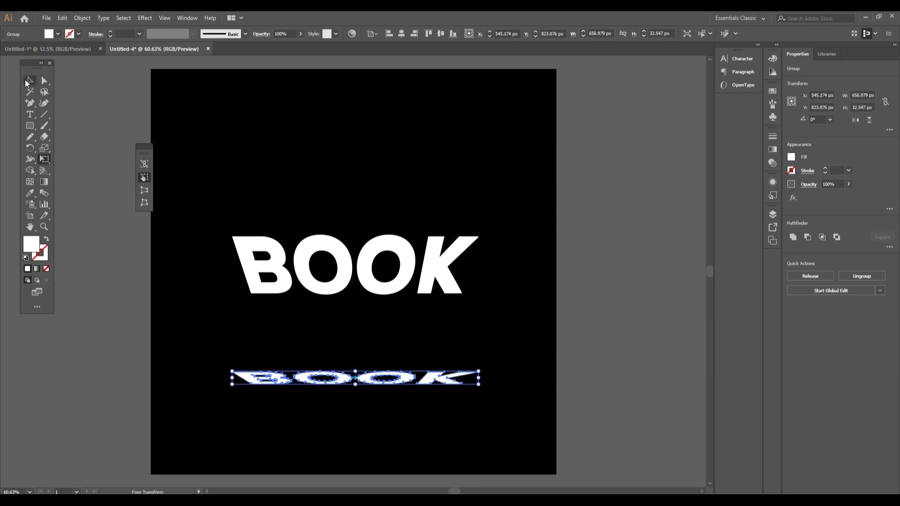
click(224, 358)
Select both BOOK groups and make a blend between them
drag(185, 181, 518, 423)
click(82, 18)
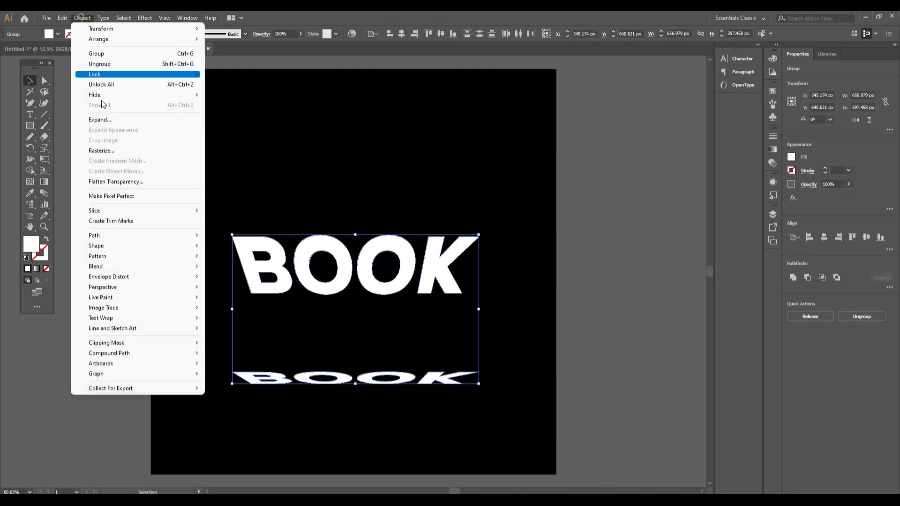
mouse_move(120, 267)
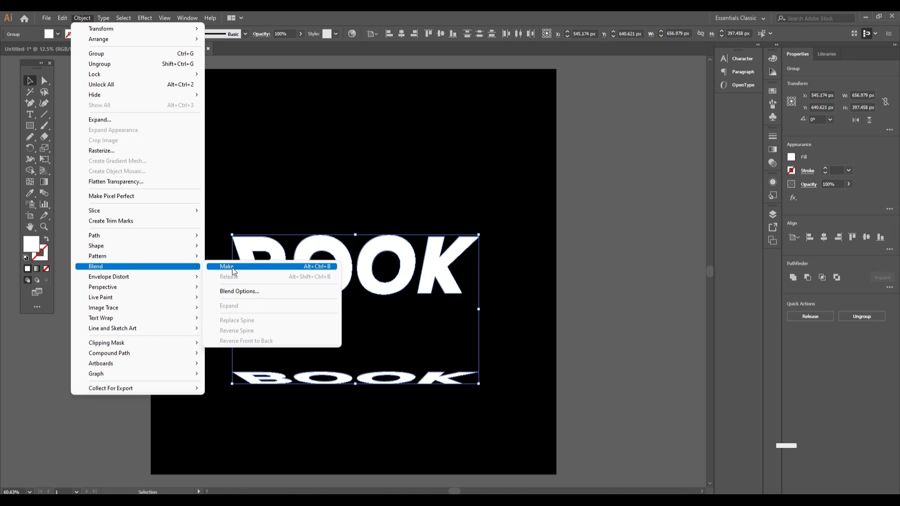
click(232, 267)
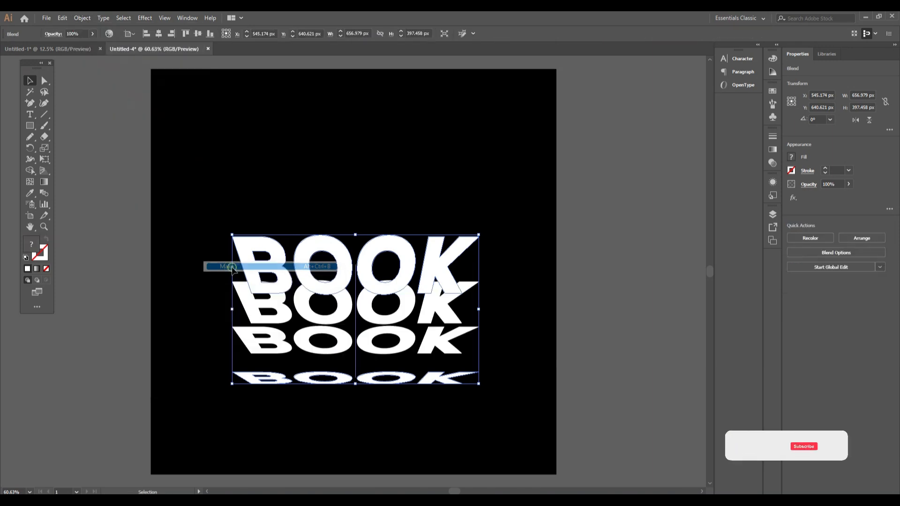
Expand the BOOK blend into editable shapes and ungroup it into separate BOOK rows
click(82, 18)
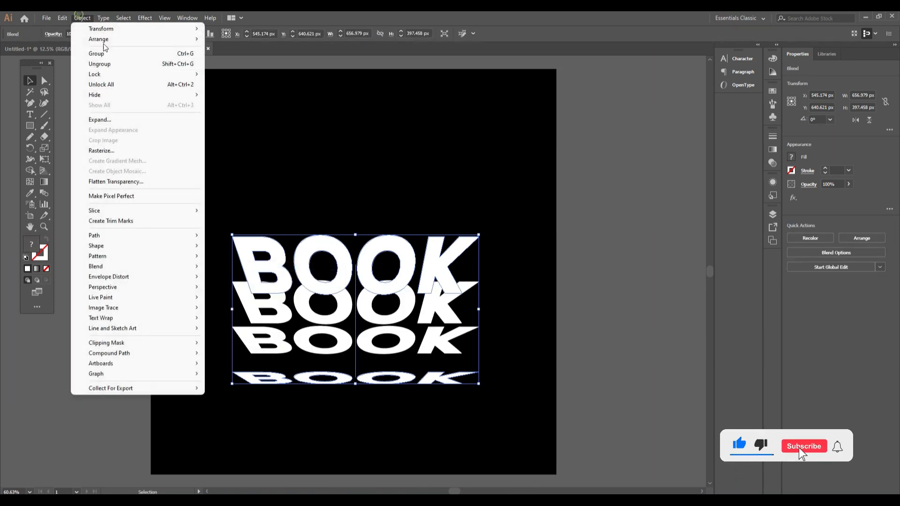
click(123, 119)
click(128, 381)
right_click(167, 94)
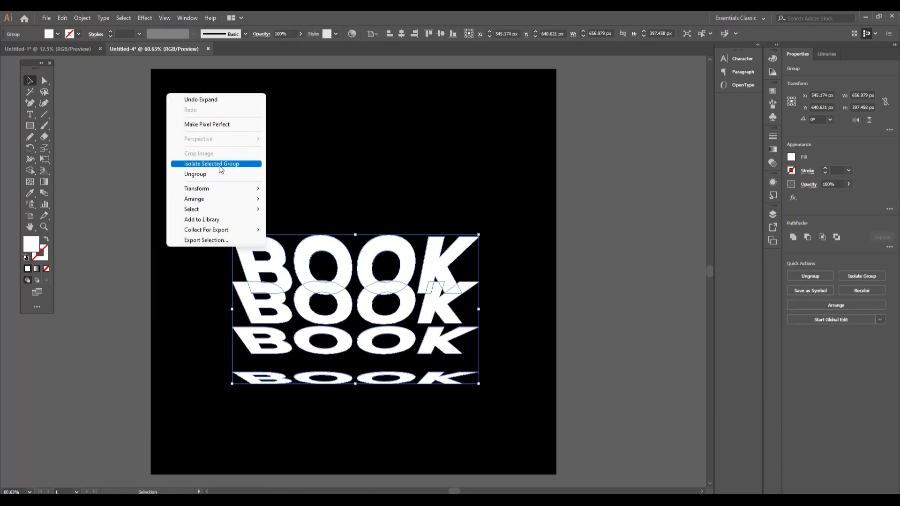
click(80, 20)
click(123, 64)
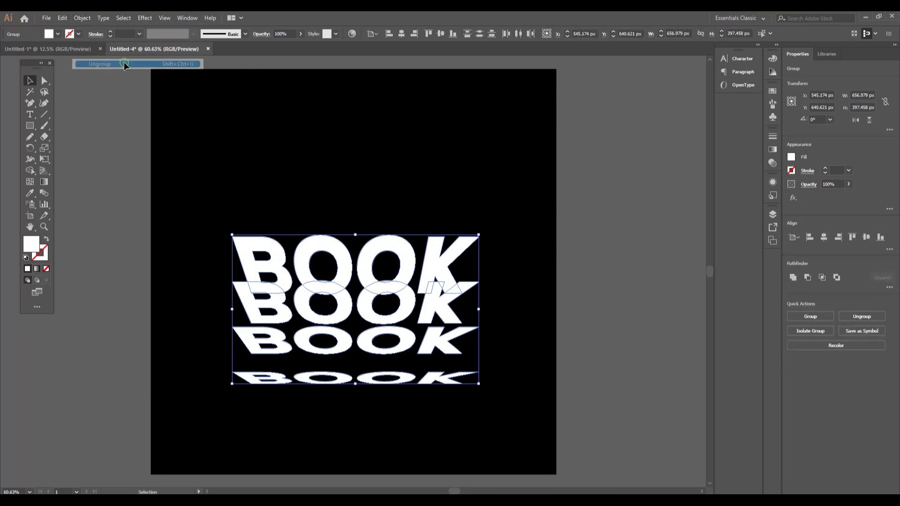
click(534, 379)
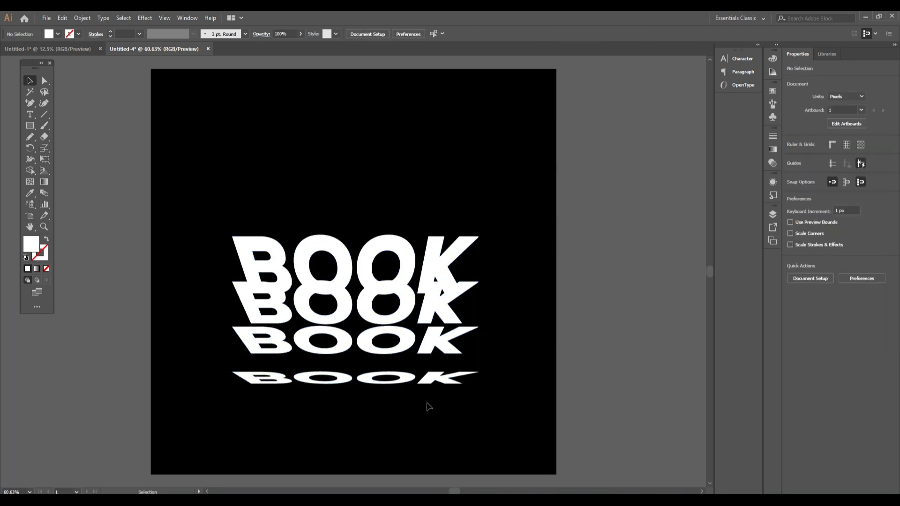
Nudge the lowest BOOK row straight up about 35 px, leaving a small gap beneath the row above
click(404, 383)
key(Up)
key(Up)
key(Up)
key(Up)
key(Up)
key(Up)
key(Up)
key(Up)
key(Up)
key(Up)
key(Up)
key(Up)
key(Up)
key(Up)
key(Up)
key(Up)
key(Up)
key(Up)
key(Up)
key(Up)
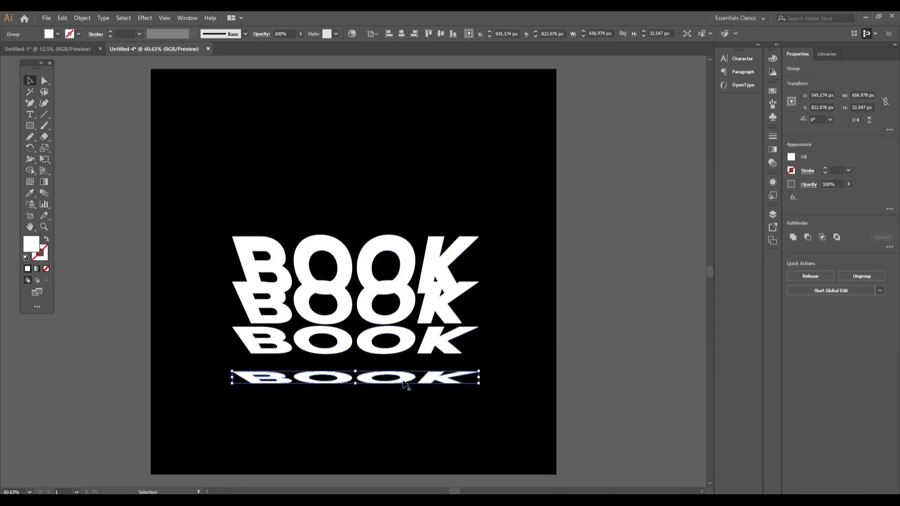
key(Up)
key(Up)
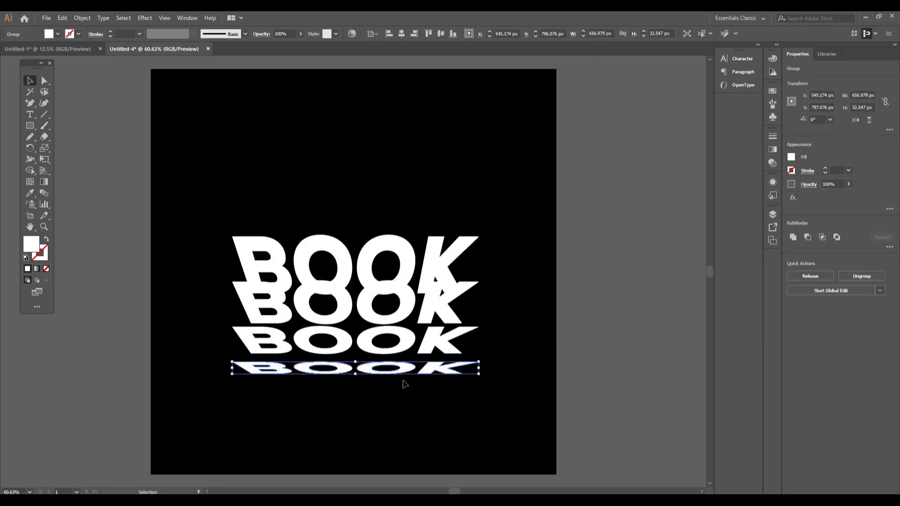
key(Up)
key(Up)
key(Up)
key(Up)
key(Up)
key(Up)
key(Up)
key(Up)
key(Up)
key(Up)
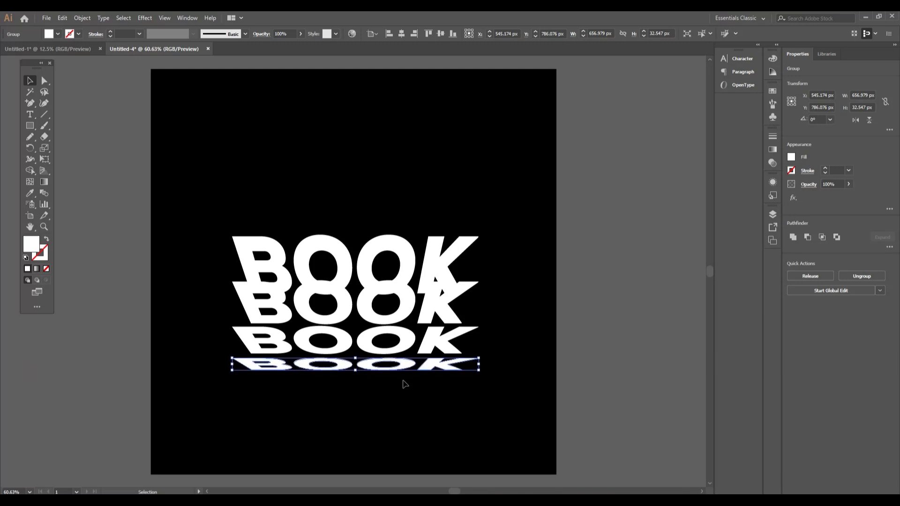
key(Up)
key(Up)
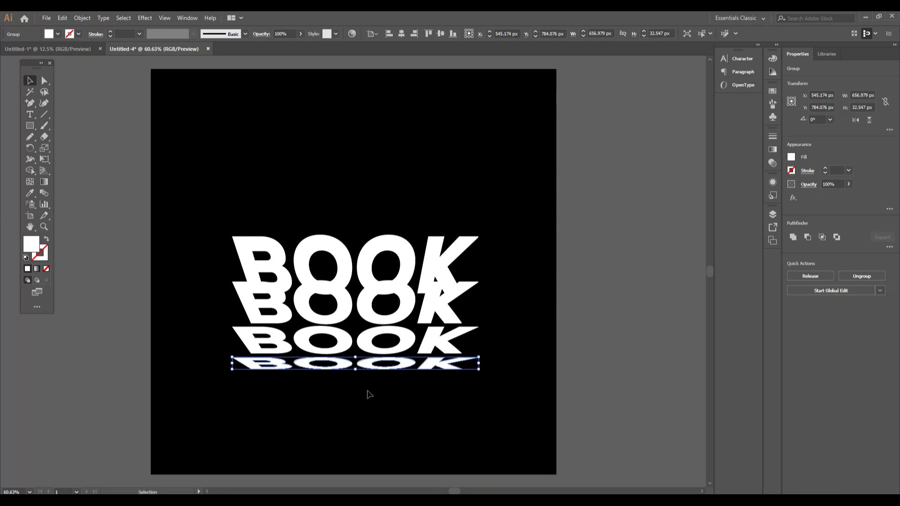
key(Down)
key(Down)
key(Down)
key(Down)
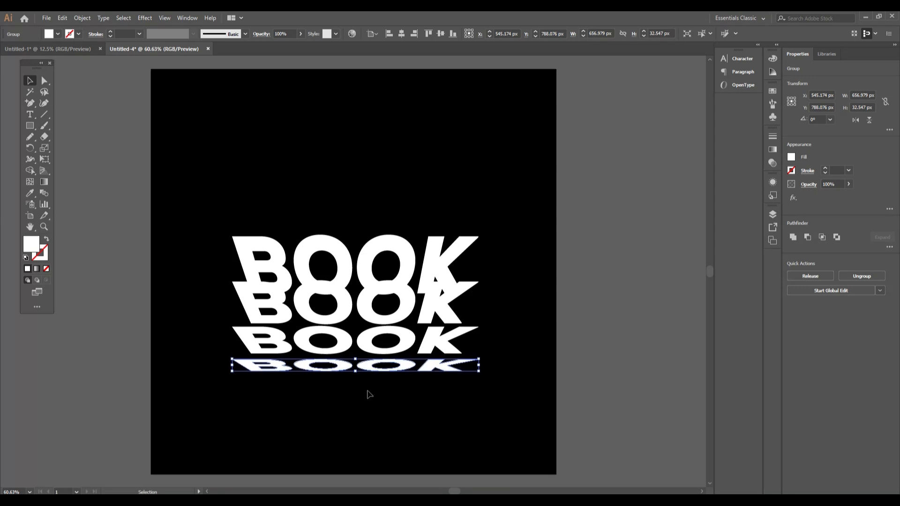
key(Down)
key(Down)
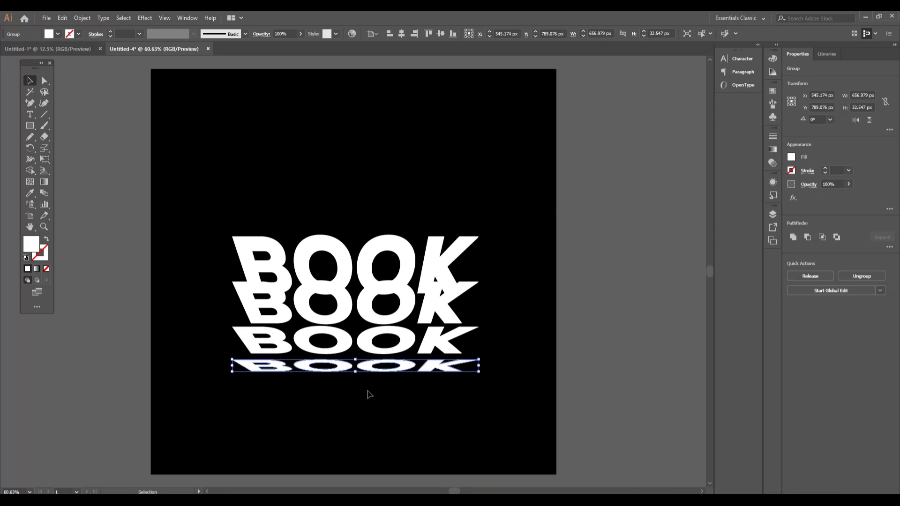
key(Up)
key(Up)
key(Up)
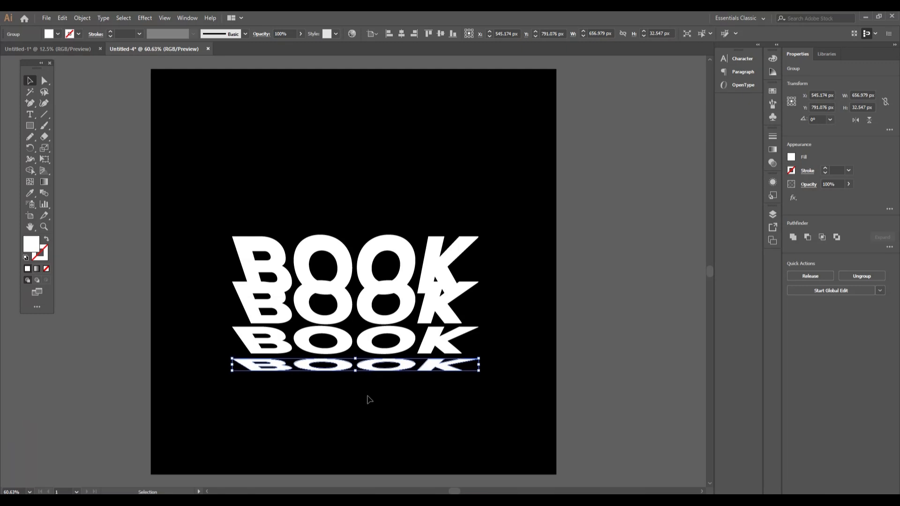
Fill all four BOOK rows with a white-to-black linear gradient at an angle of -90°
drag(203, 177, 488, 415)
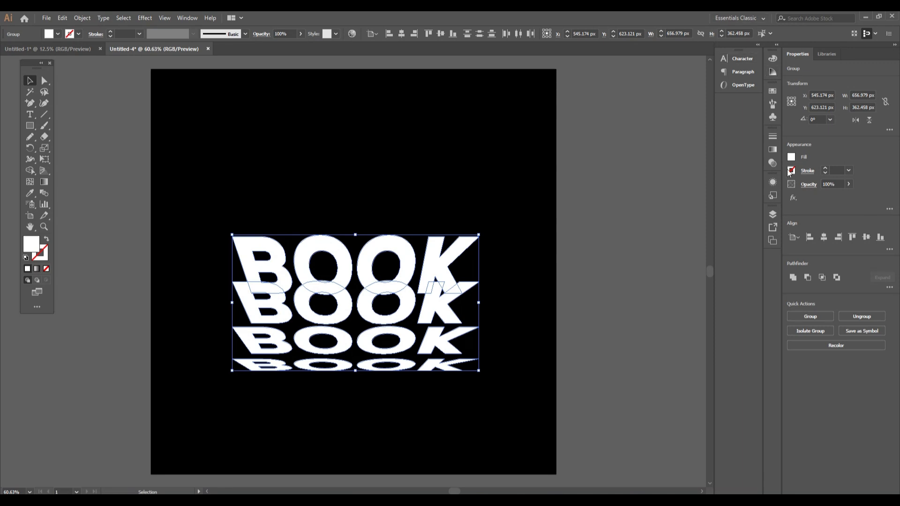
click(188, 18)
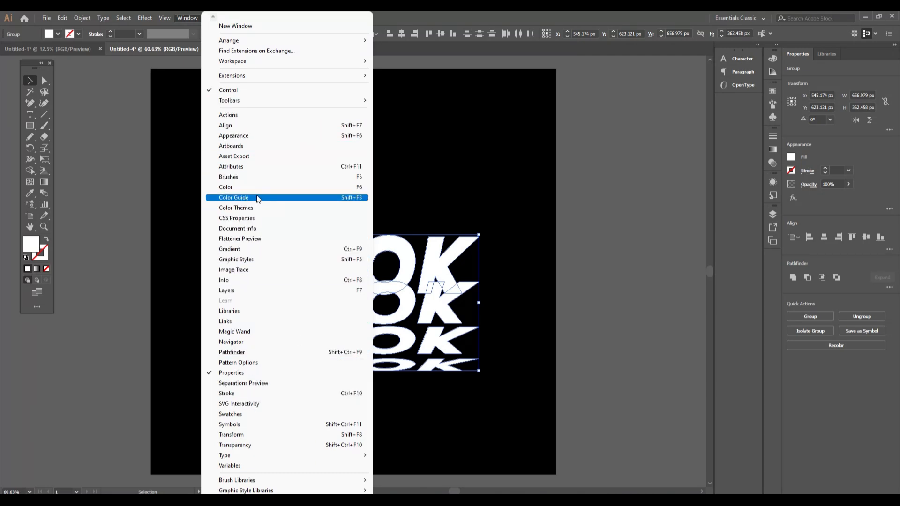
click(230, 249)
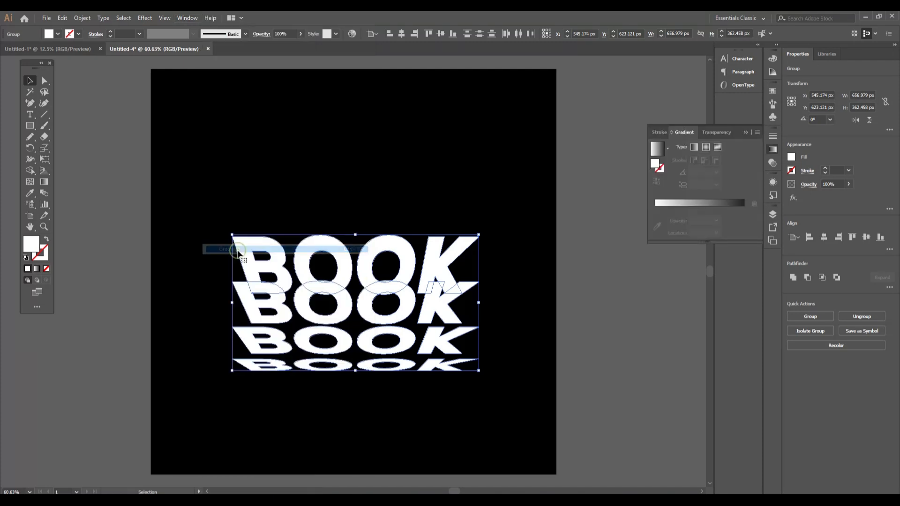
click(665, 204)
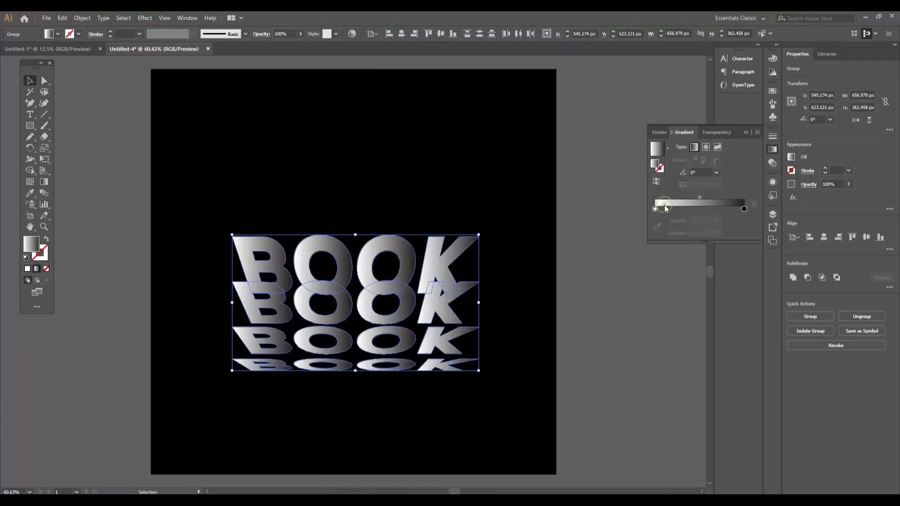
click(716, 173)
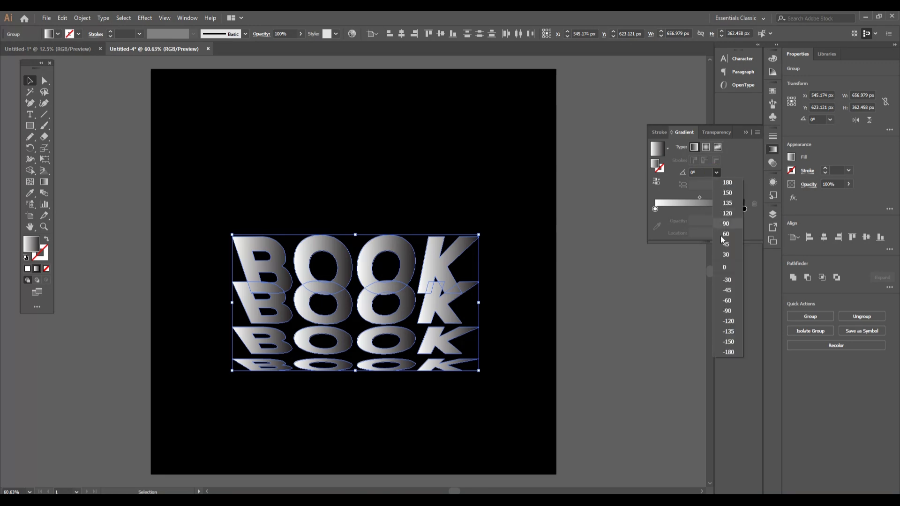
click(727, 311)
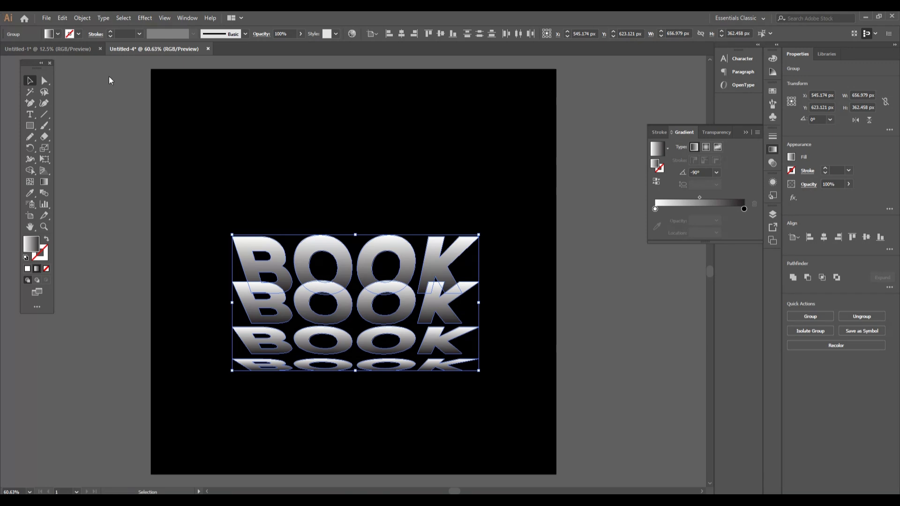
Group the four BOOK rows and move the group up about 235 px and left about 16 px
click(82, 17)
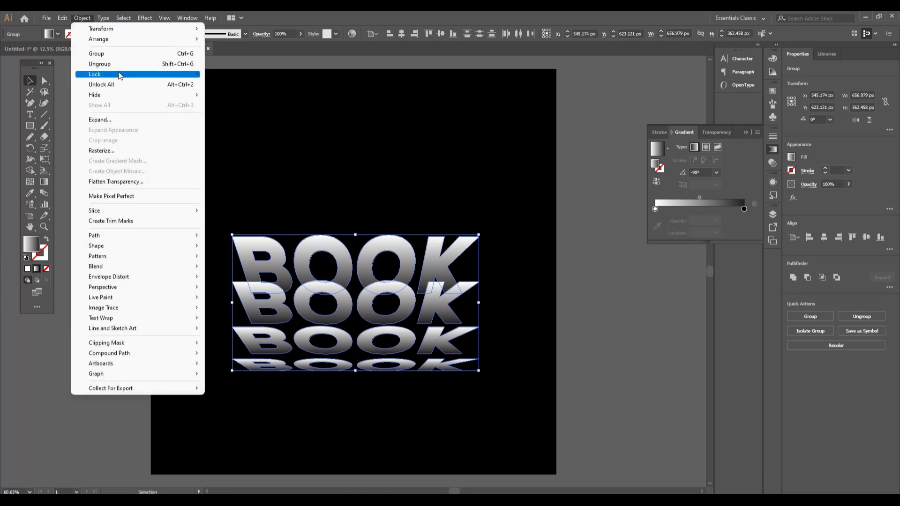
click(118, 54)
drag(365, 285, 359, 197)
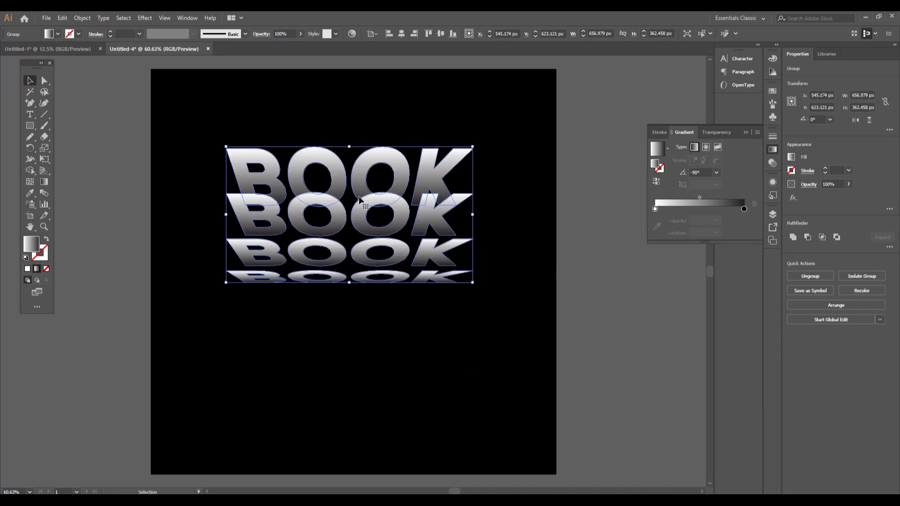
Copy the gradient-filled BOOK group and paste a duplicate in place
click(64, 19)
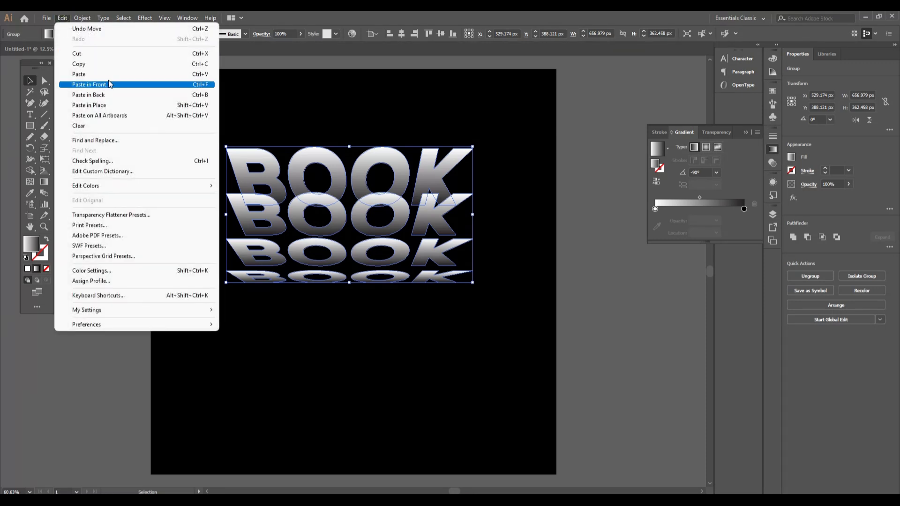
click(103, 65)
click(64, 18)
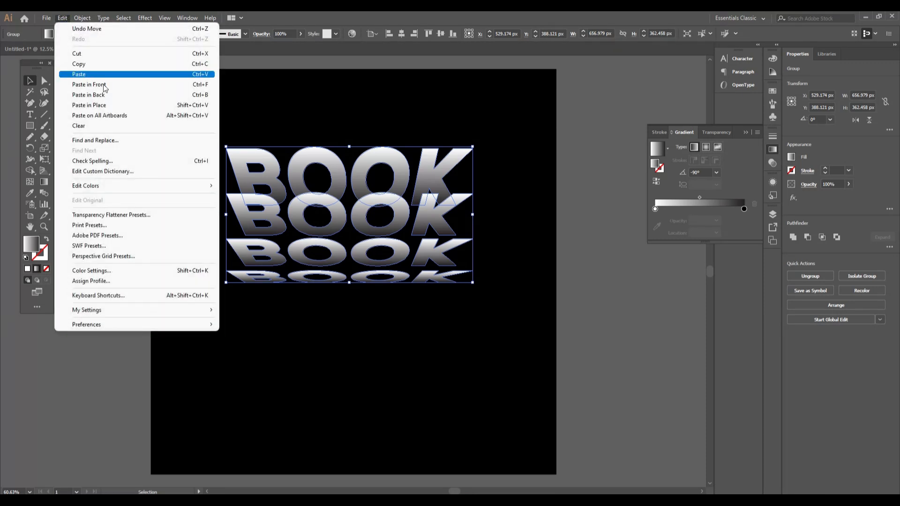
click(129, 109)
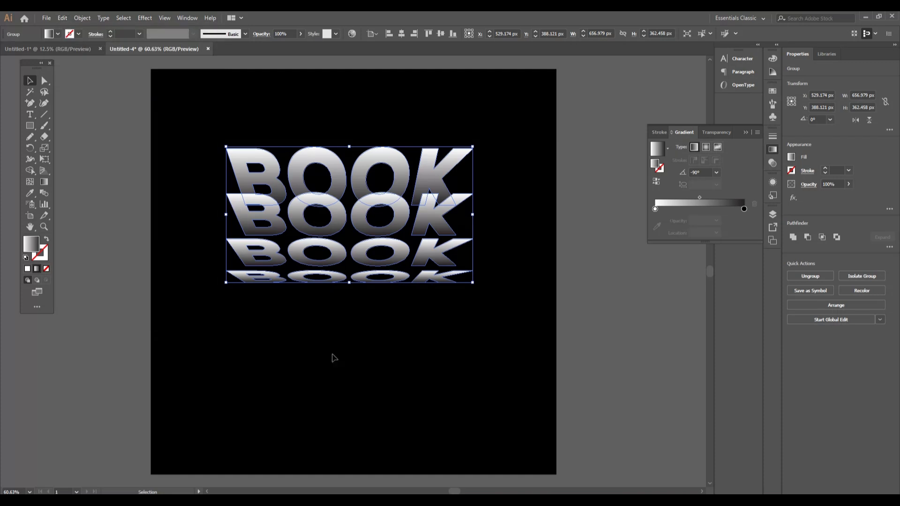
Reflect the duplicated BOOK group across the horizontal axis
right_click(319, 220)
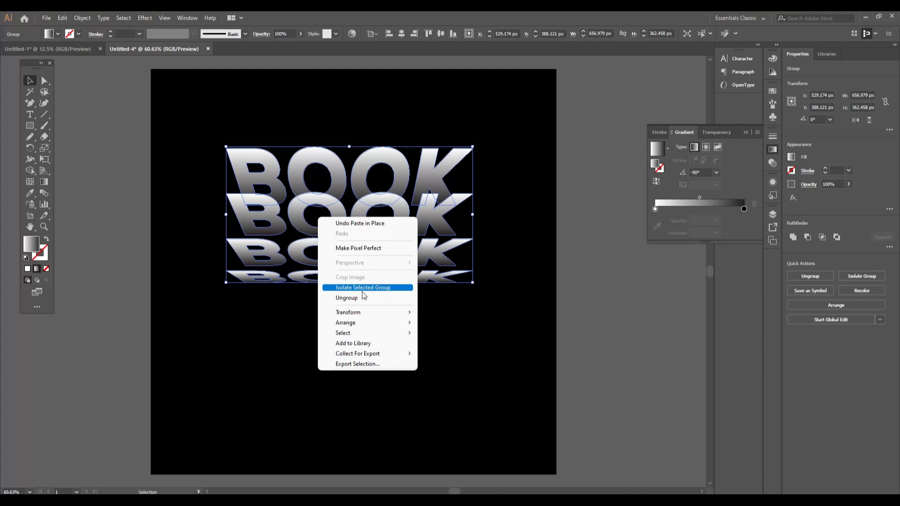
mouse_move(376, 314)
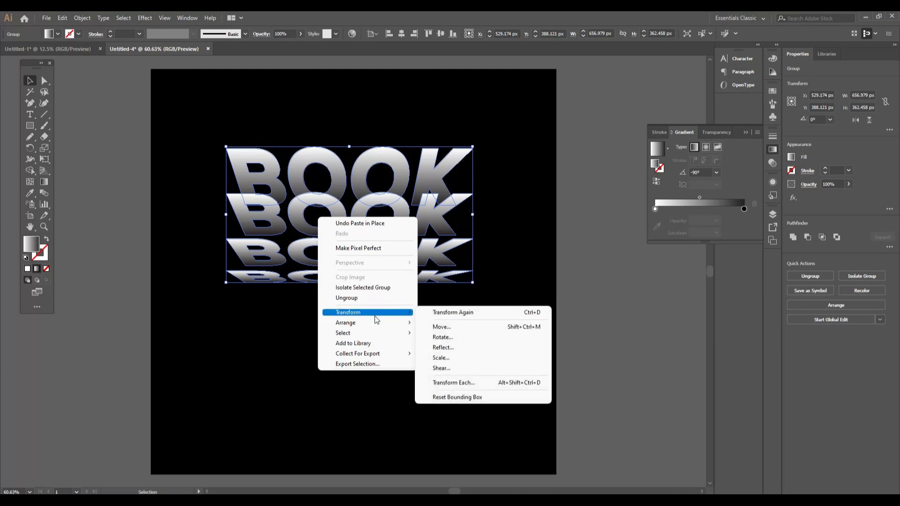
click(483, 346)
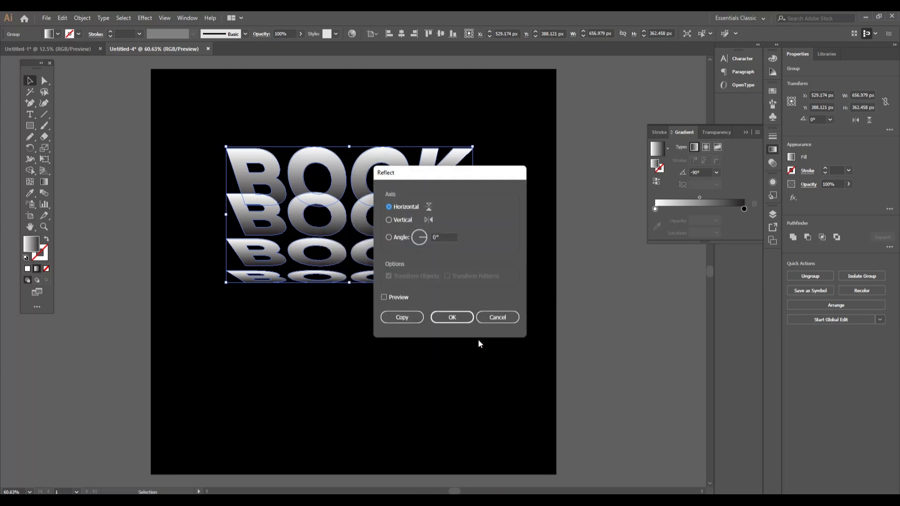
click(451, 319)
Move the reflected BOOK group straight down until its thinnest top row meets the thinnest bottom row of the original group
key(Down)
key(Down)
key(Down)
key(Down)
key(Down)
key(Down)
key(Down)
key(Down)
key(Down)
key(Down)
key(Down)
key(Down)
key(Down)
key(Down)
key(Down)
key(Down)
key(Down)
key(Down)
key(Down)
key(Down)
key(Down)
key(Down)
key(Down)
key(Down)
key(Down)
key(Down)
key(Down)
key(Down)
key(Down)
key(Down)
key(Down)
key(Down)
key(Down)
key(Down)
key(Down)
key(Down)
key(Down)
key(Down)
key(Down)
key(Down)
key(Down)
key(Down)
key(Down)
key(Down)
key(Down)
key(Down)
key(Down)
key(Down)
key(Down)
key(Down)
key(Down)
key(Down)
key(Down)
key(Down)
key(Down)
key(Down)
key(Down)
key(Down)
key(Down)
key(Down)
key(Down)
key(Down)
key(Down)
key(Down)
key(Down)
key(Down)
key(Down)
key(Down)
key(Down)
key(Down)
key(Down)
key(Down)
key(Down)
key(Down)
key(Down)
key(Down)
key(Down)
key(Down)
key(Down)
key(Down)
key(Down)
key(Down)
key(Down)
key(Down)
key(Down)
key(Down)
key(Down)
key(Down)
key(Down)
key(Down)
key(Down)
key(Down)
key(Down)
key(Down)
key(Down)
key(Down)
key(Down)
key(Down)
key(Down)
key(Down)
key(Down)
key(Down)
key(Down)
key(Down)
key(Down)
key(Down)
key(Down)
key(Down)
key(Down)
key(Down)
key(Down)
key(Down)
key(Down)
key(Down)
key(Down)
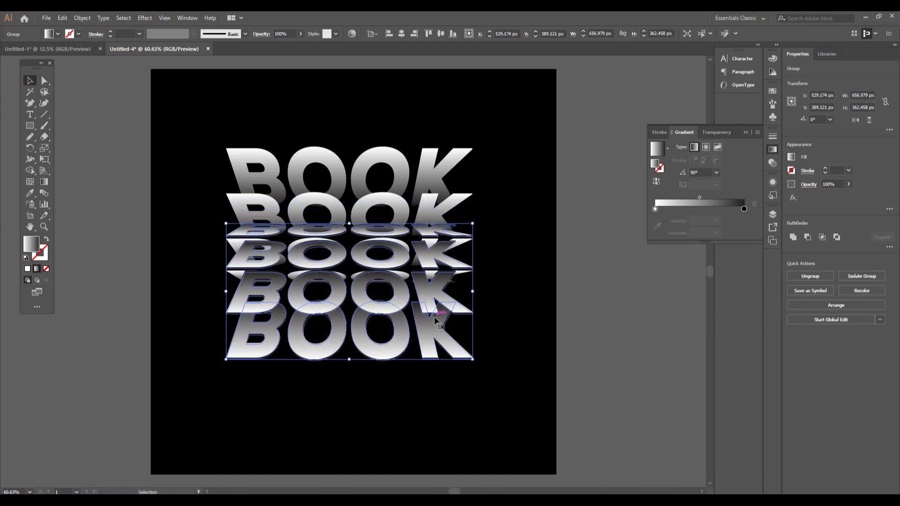
key(Down)
key(Down)
key(Down)
key(Down)
key(Down)
key(Down)
key(Down)
key(Down)
key(Down)
key(Down)
key(Down)
key(Down)
key(Down)
key(Down)
key(Down)
key(Down)
key(Down)
key(Down)
key(Down)
key(Down)
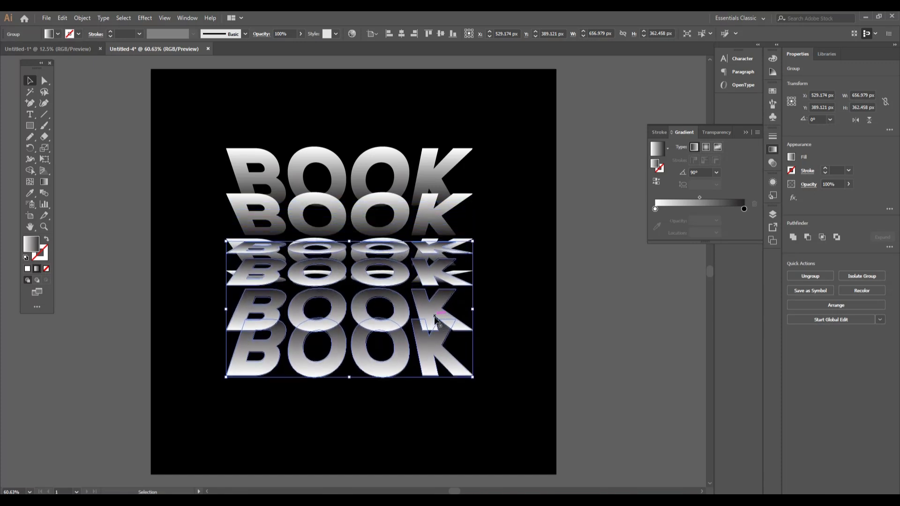
key(Down)
key(Down)
key(Down)
key(Down)
key(Down)
key(Down)
key(Down)
key(Down)
key(Down)
key(Down)
key(Down)
key(Down)
key(Down)
key(Down)
key(Down)
key(Down)
key(Down)
key(Down)
key(Down)
key(Down)
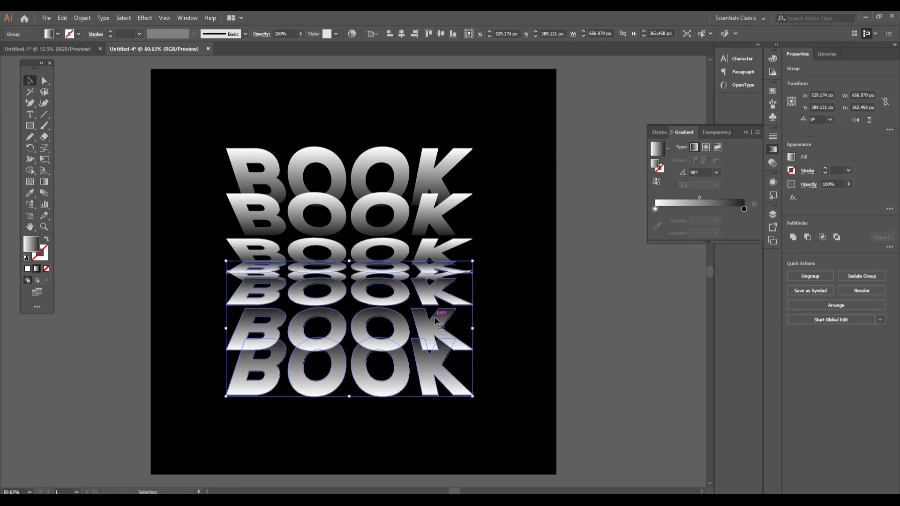
Nudge the reflected BOOK group down to about Y 765 px, leaving a narrow gap below the original group's thinnest row
key(Down)
key(Down)
key(Down)
key(Down)
key(Down)
key(Down)
key(Down)
key(Down)
key(Down)
key(Down)
key(Down)
key(Down)
key(Down)
key(Down)
key(Down)
key(Down)
key(Down)
key(Down)
key(Down)
key(Down)
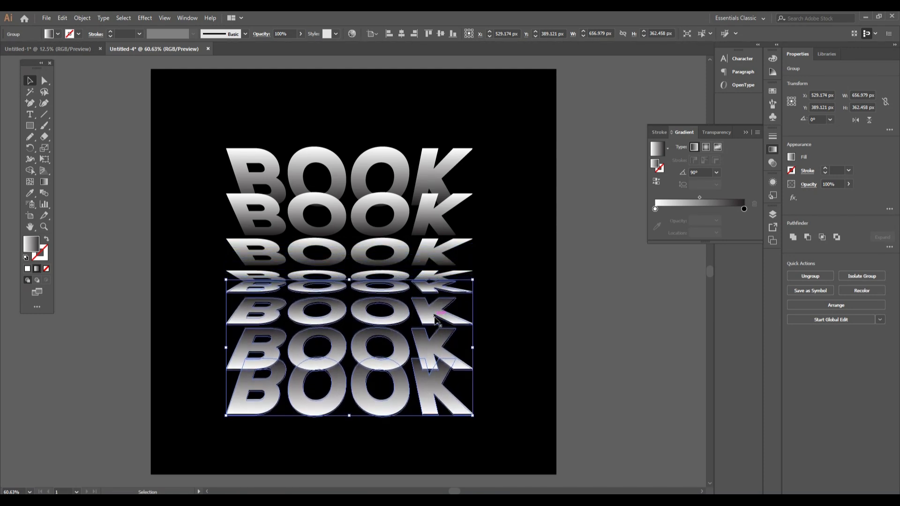
key(Up)
key(Up)
key(Up)
key(Up)
key(Up)
key(Up)
key(Up)
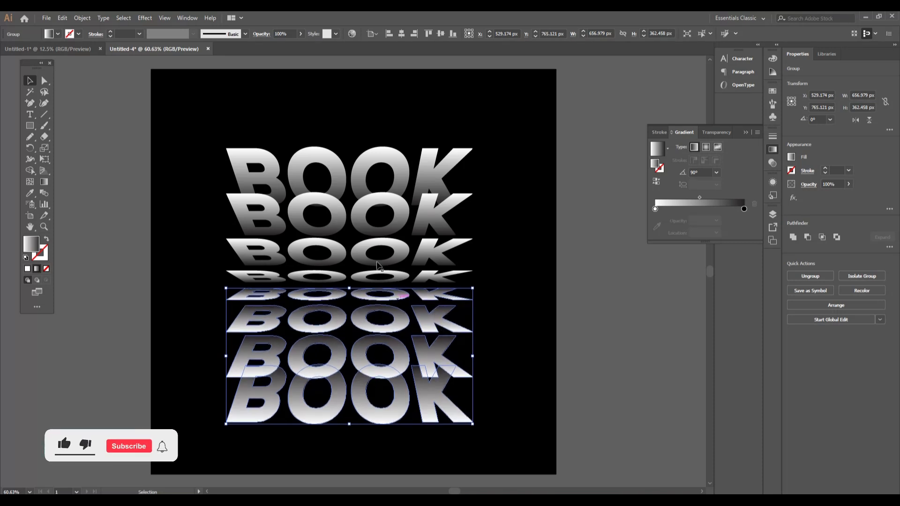
click(492, 339)
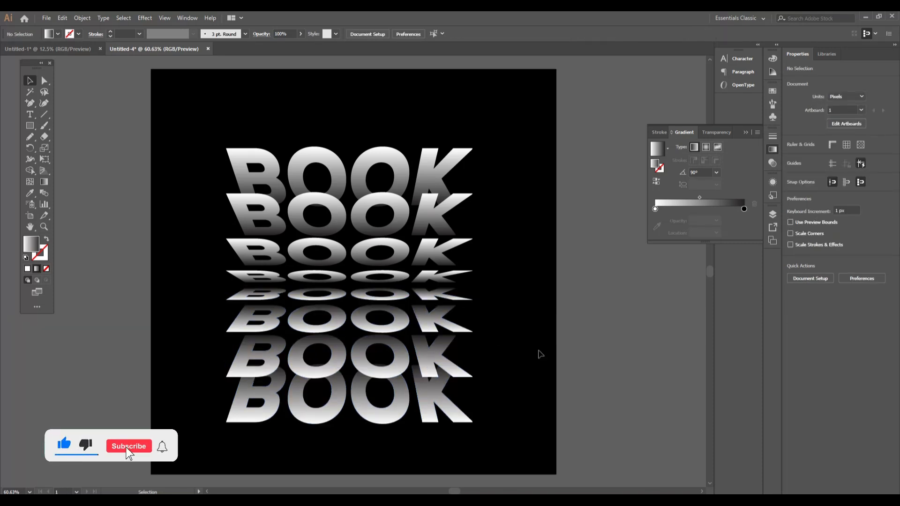
Group the original and reflected BOOK groups together and center the result horizontally and vertically on the artboard
drag(214, 113, 478, 374)
drag(487, 439, 488, 441)
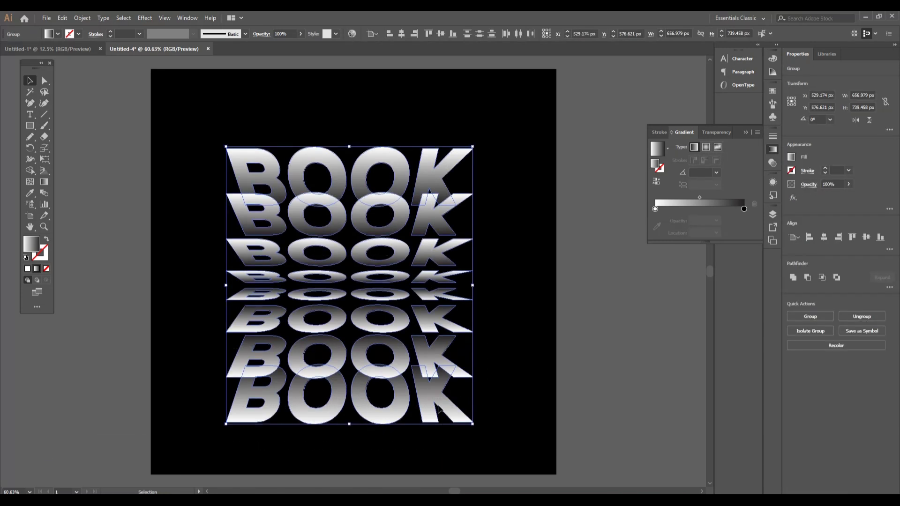
click(77, 17)
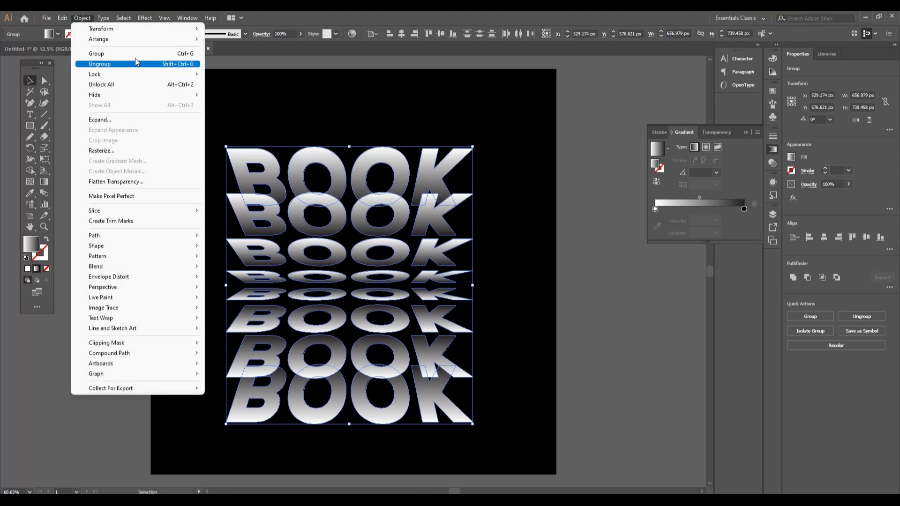
click(188, 54)
click(402, 34)
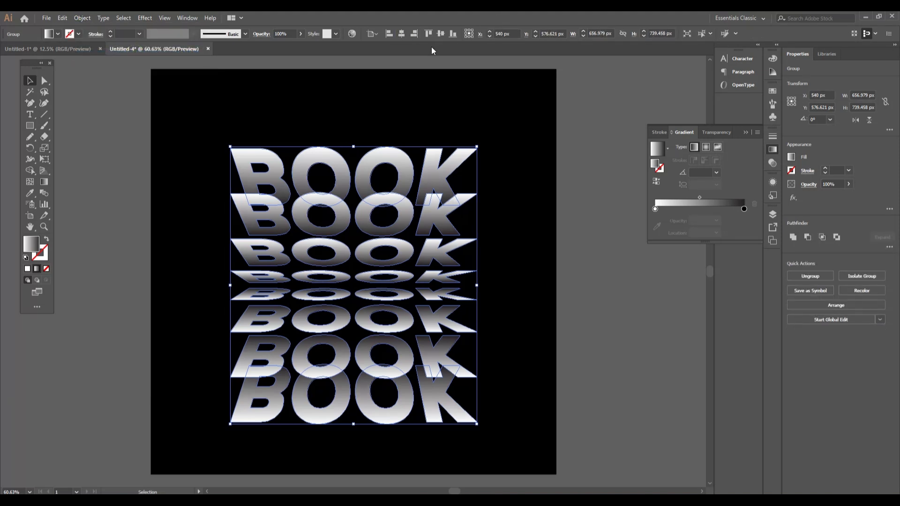
click(441, 34)
click(527, 209)
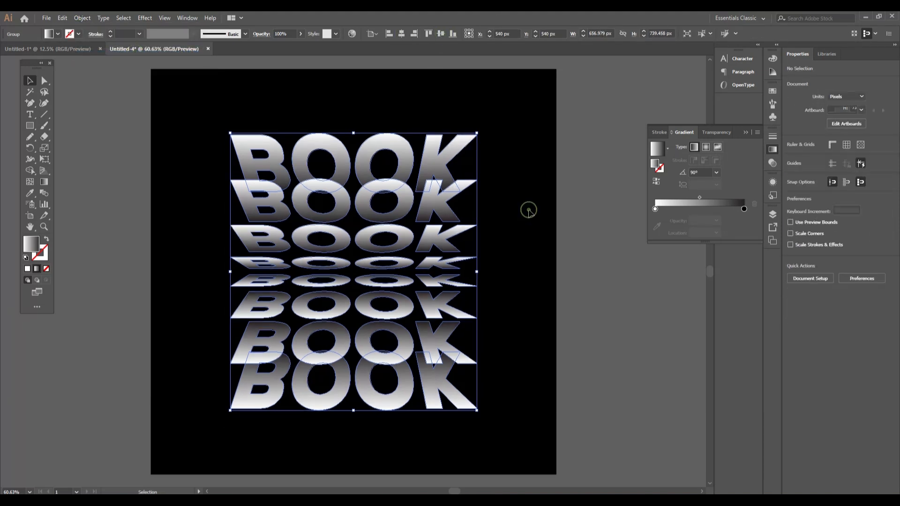